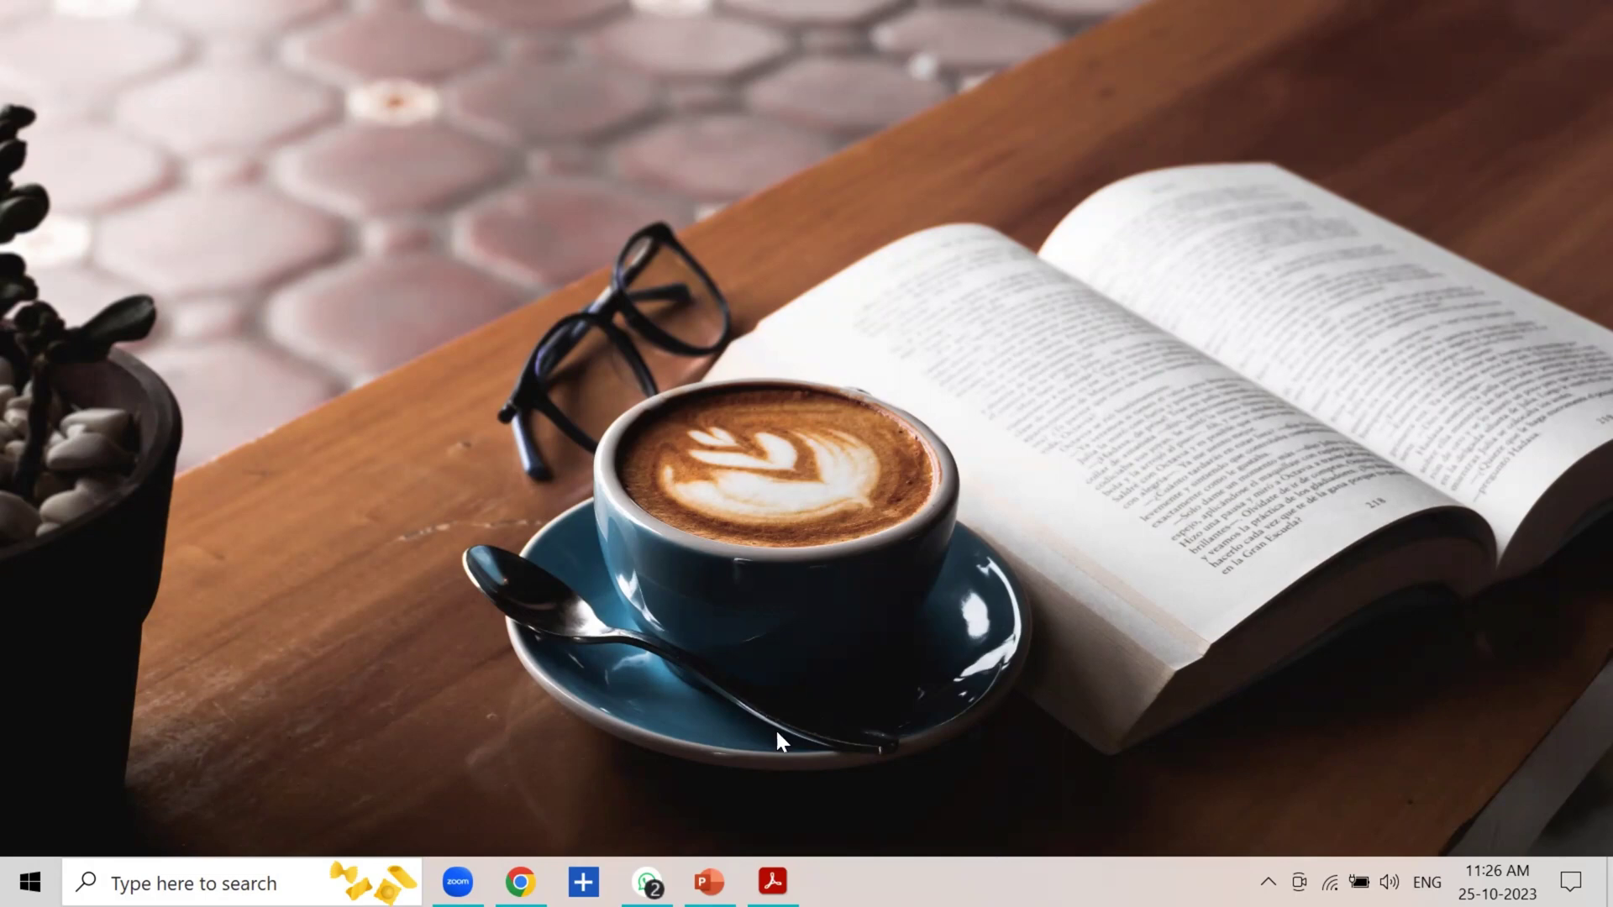
Bring up Presentation1.pptx and select the first line of the additional-log question.
left_click(709, 883)
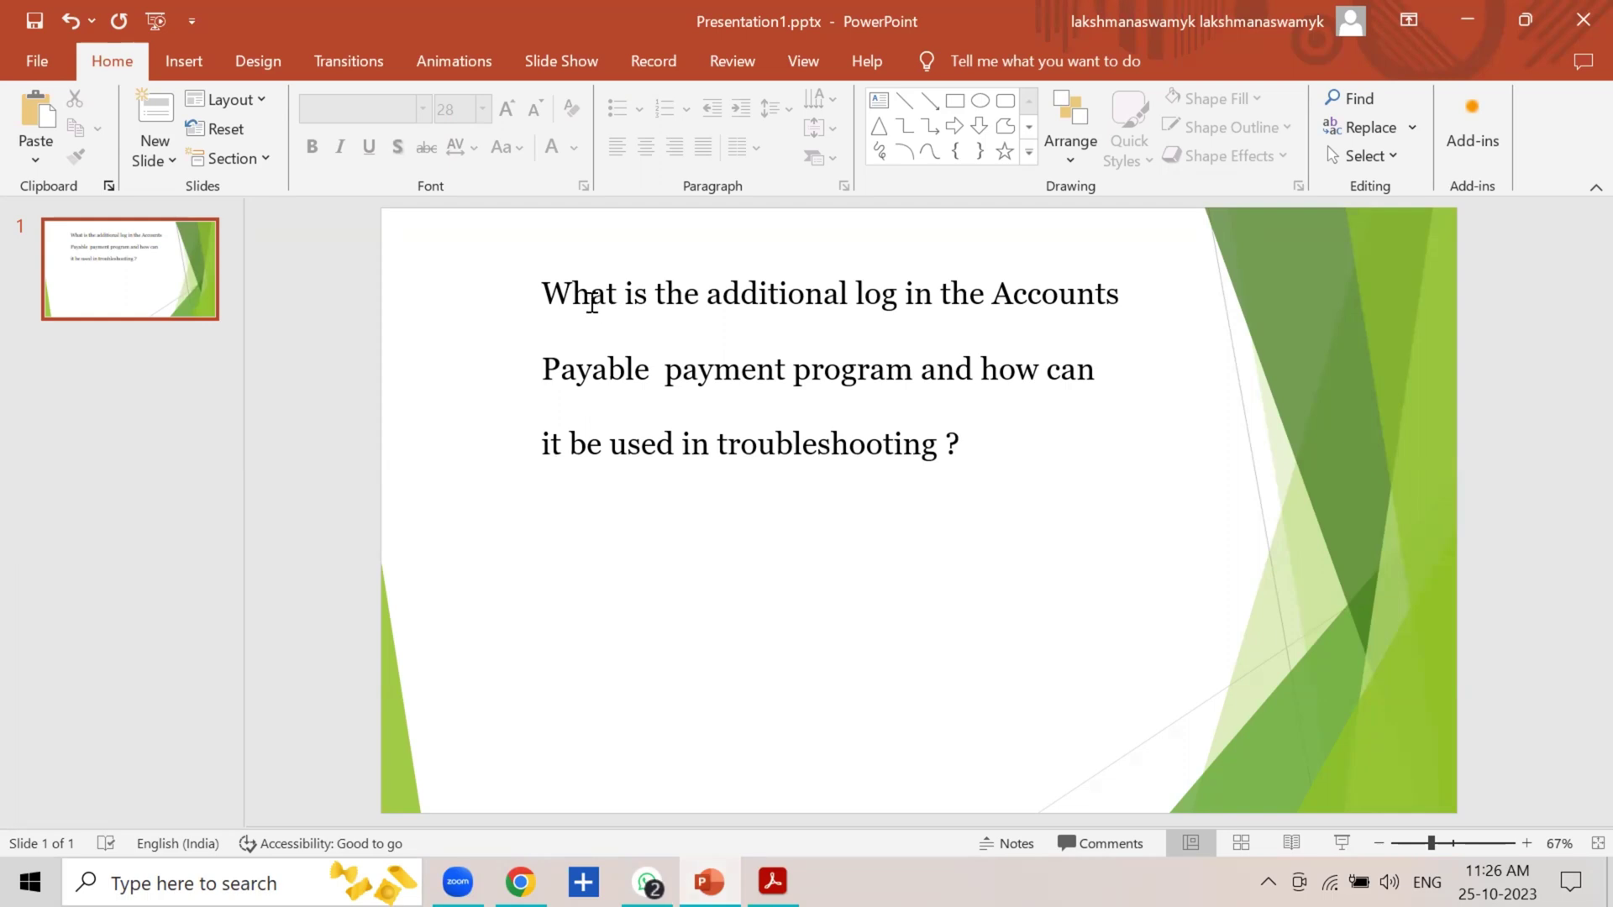
left_click(544, 295)
left_click_drag(544, 294, 1083, 299)
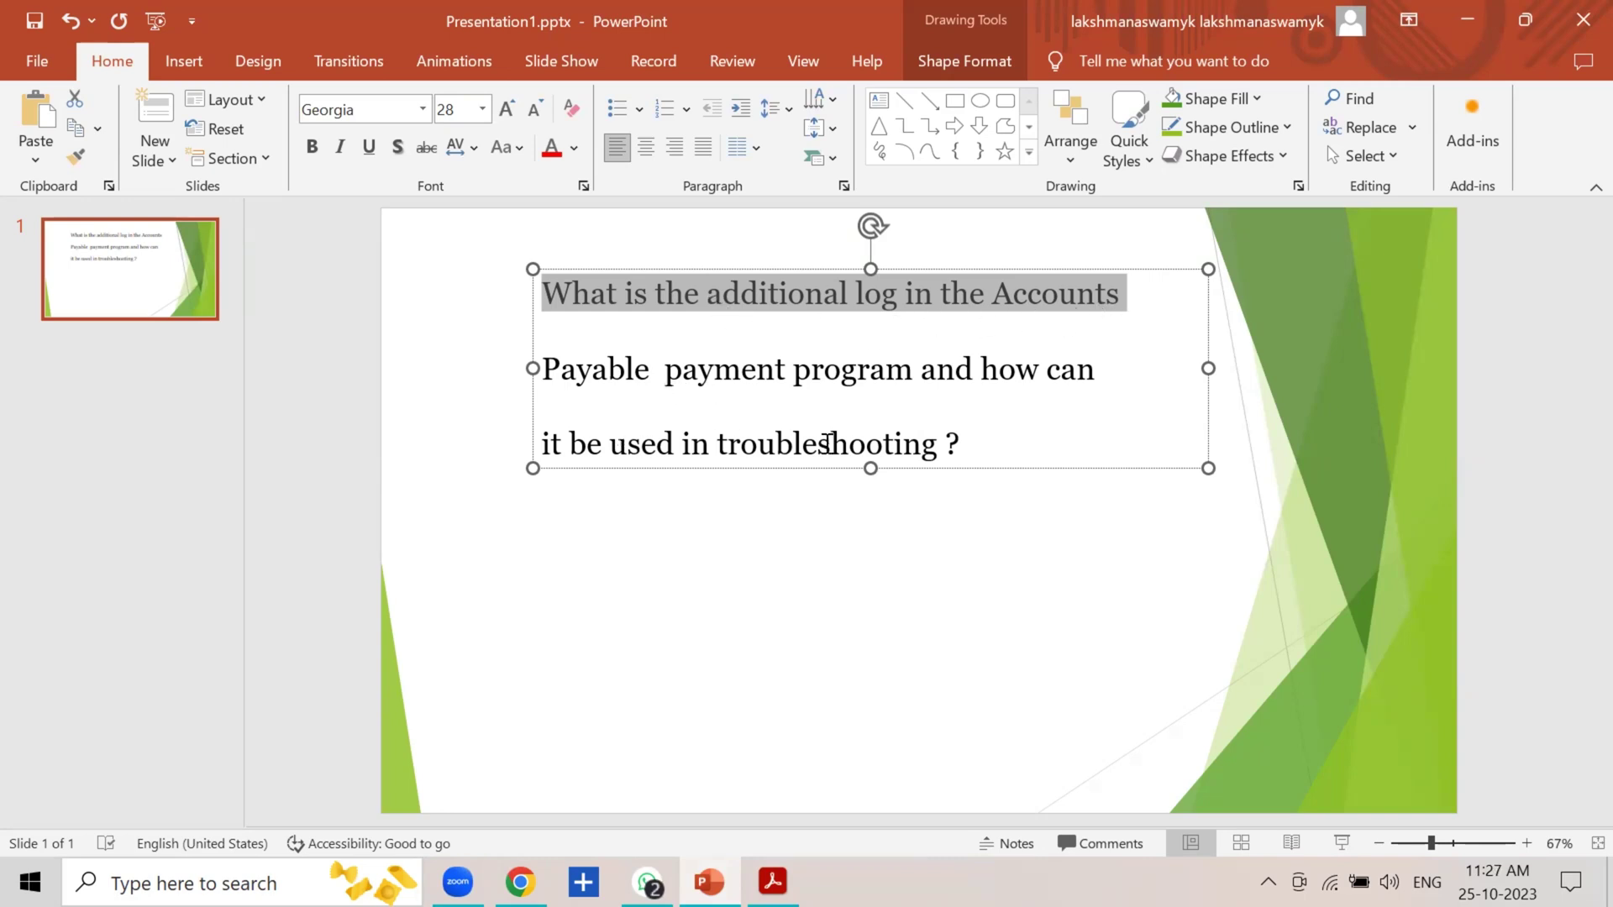
Minimize PowerPoint and make the desktop icons visible again.
left_click(1455, 33)
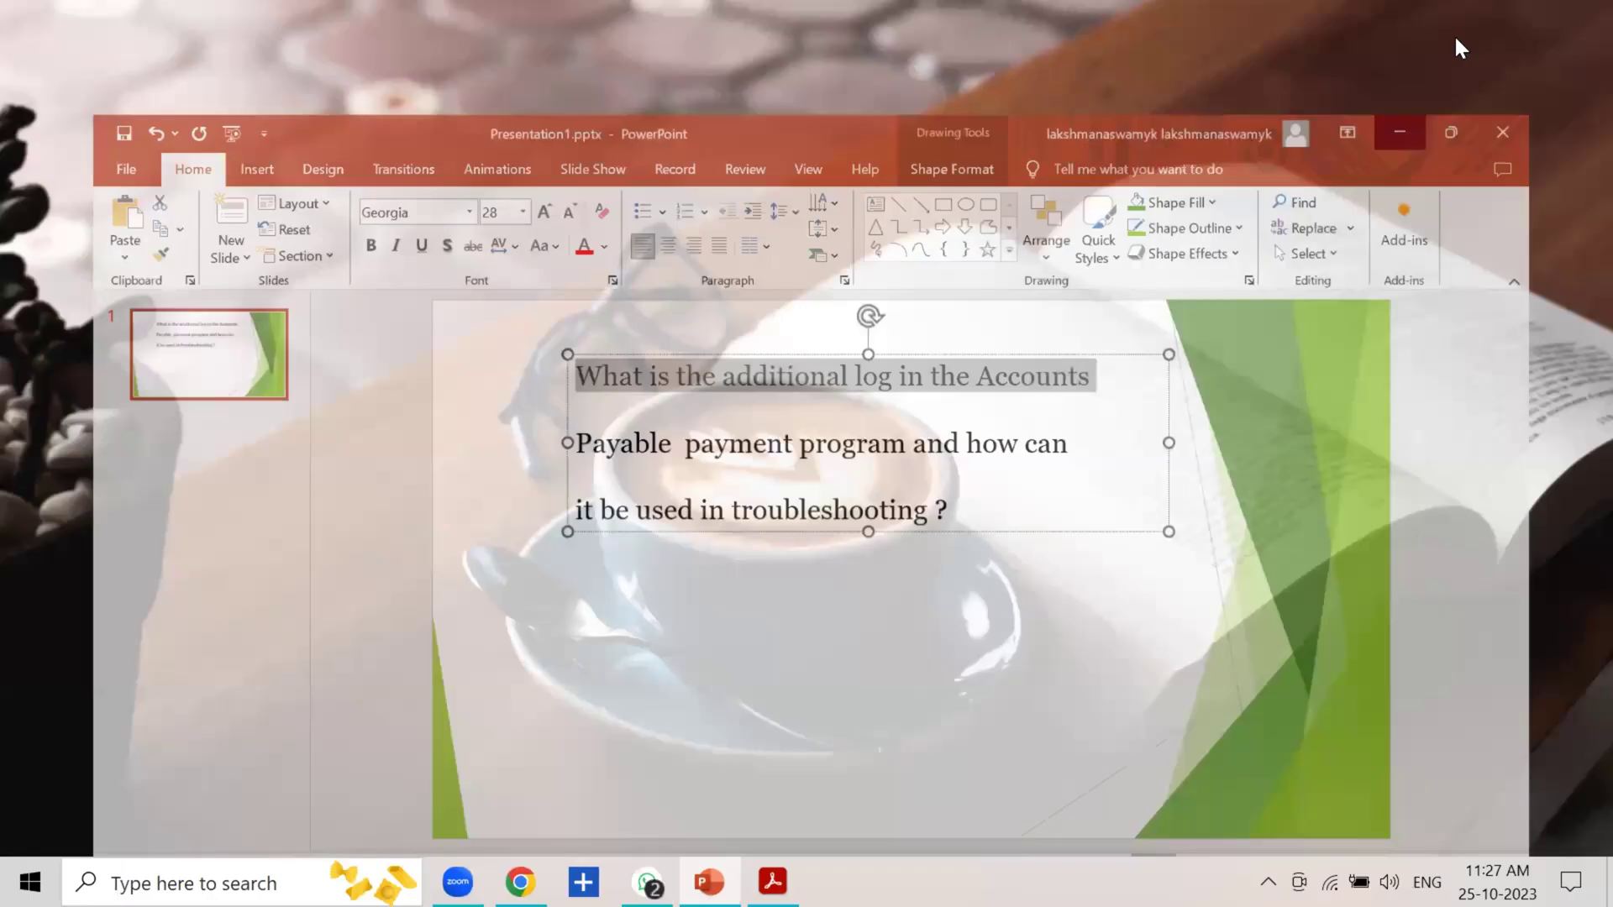
right_click(883, 264)
mouse_move(900, 276)
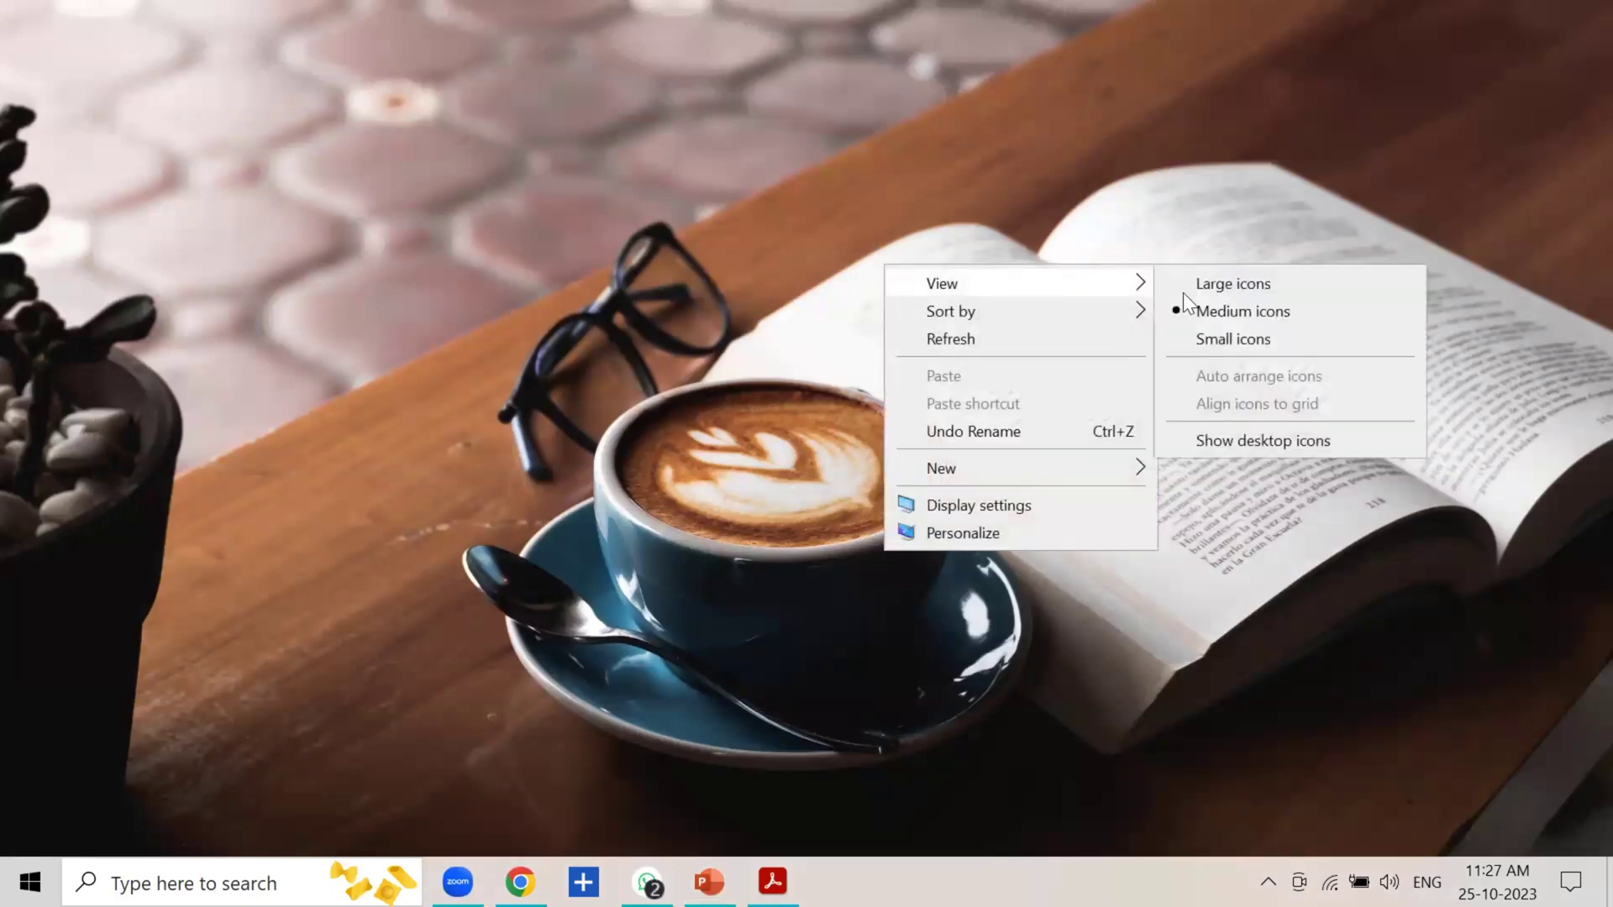
left_click(1220, 445)
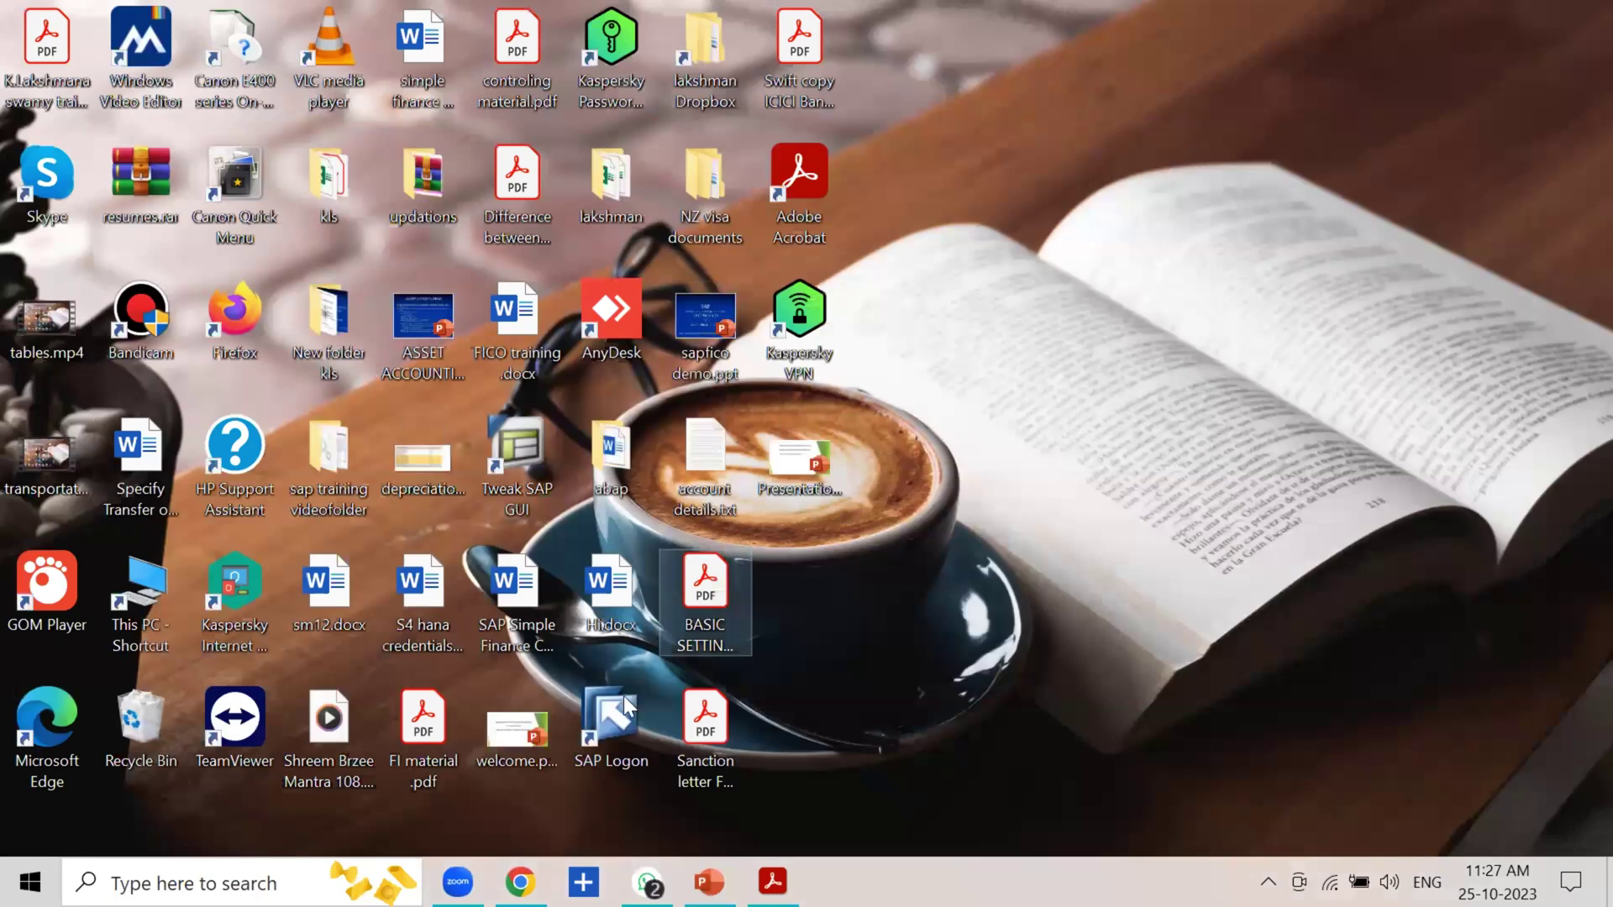
Launch SAP Logon and connect to the sap ecc ehp8 system.
double_click(618, 727)
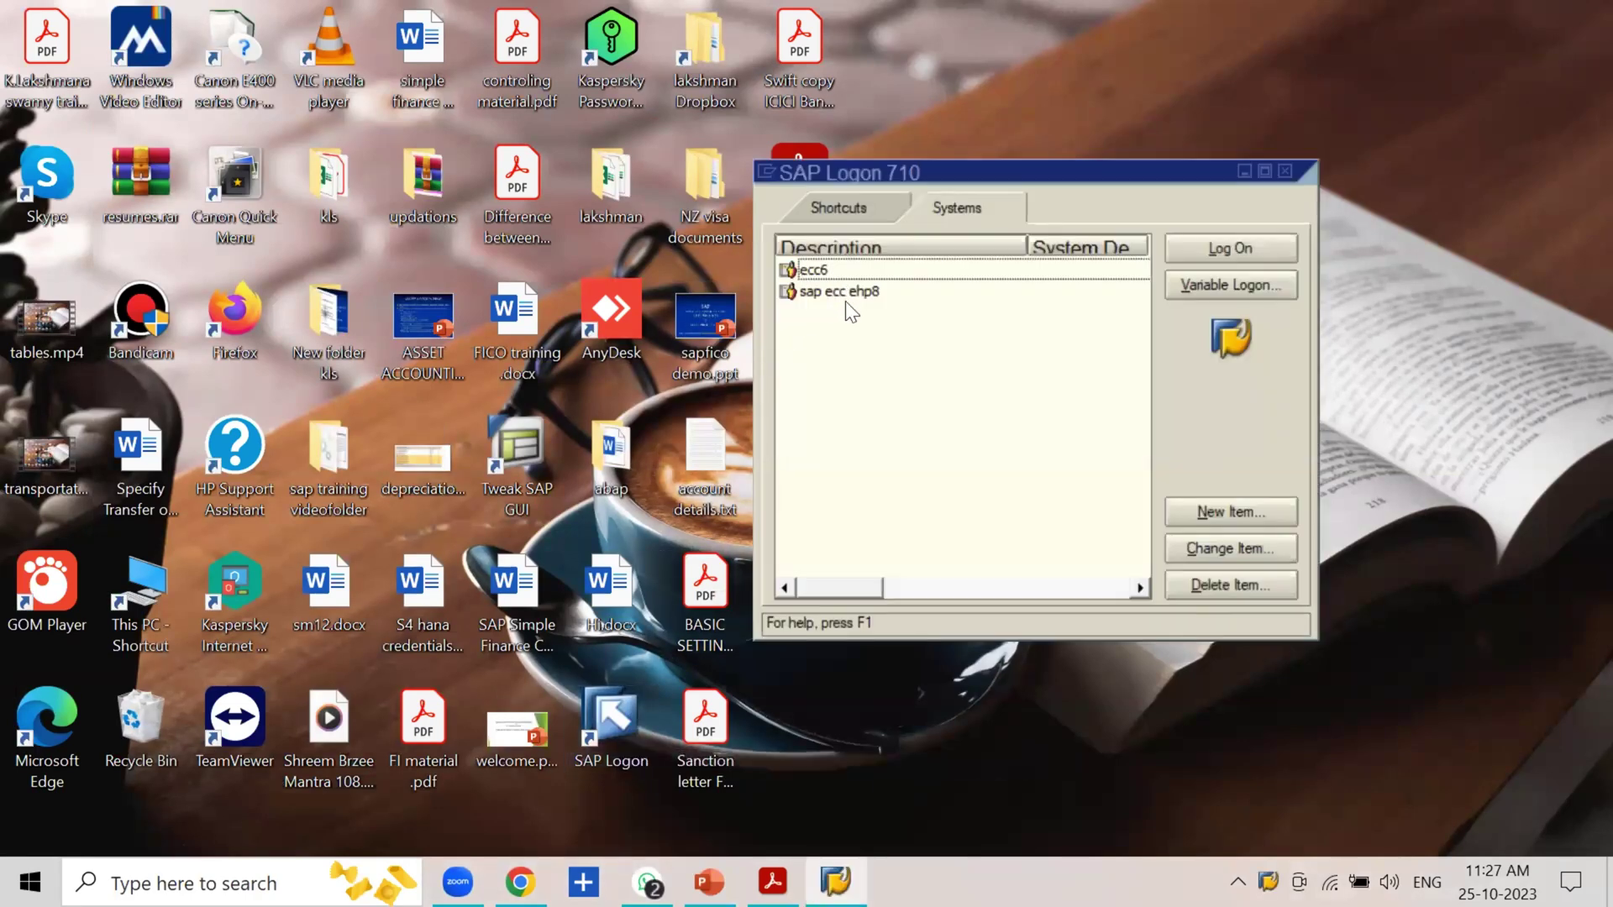
left_click(843, 294)
left_click(1231, 249)
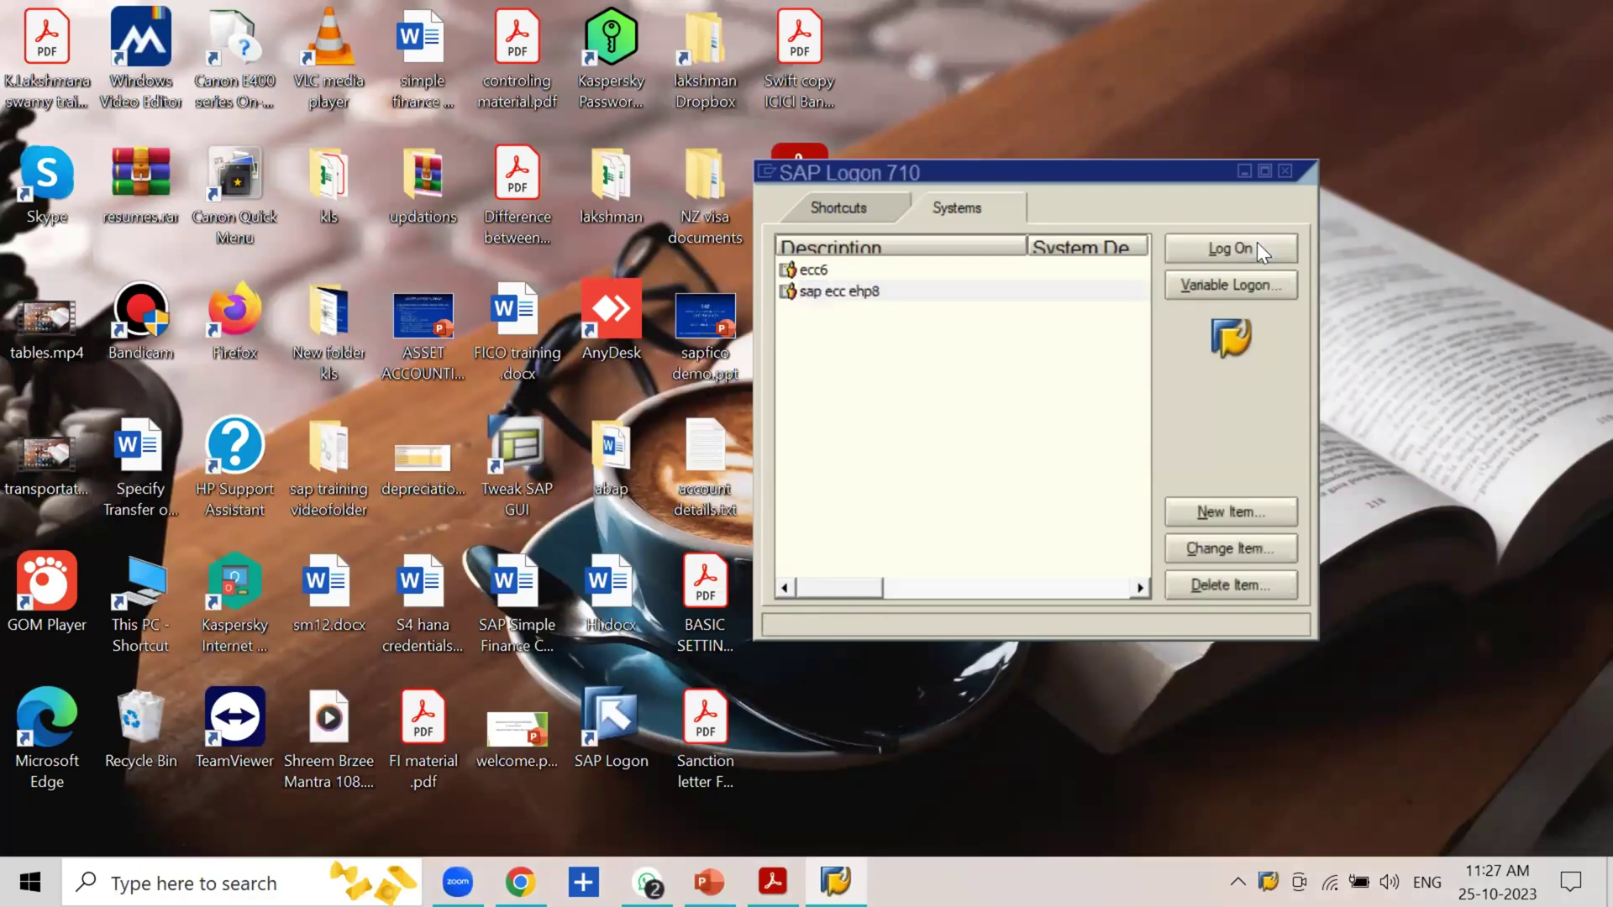
Enter the user name and password for client 800 and submit the logon.
type("lakshman")
key("Tab")
type("*********")
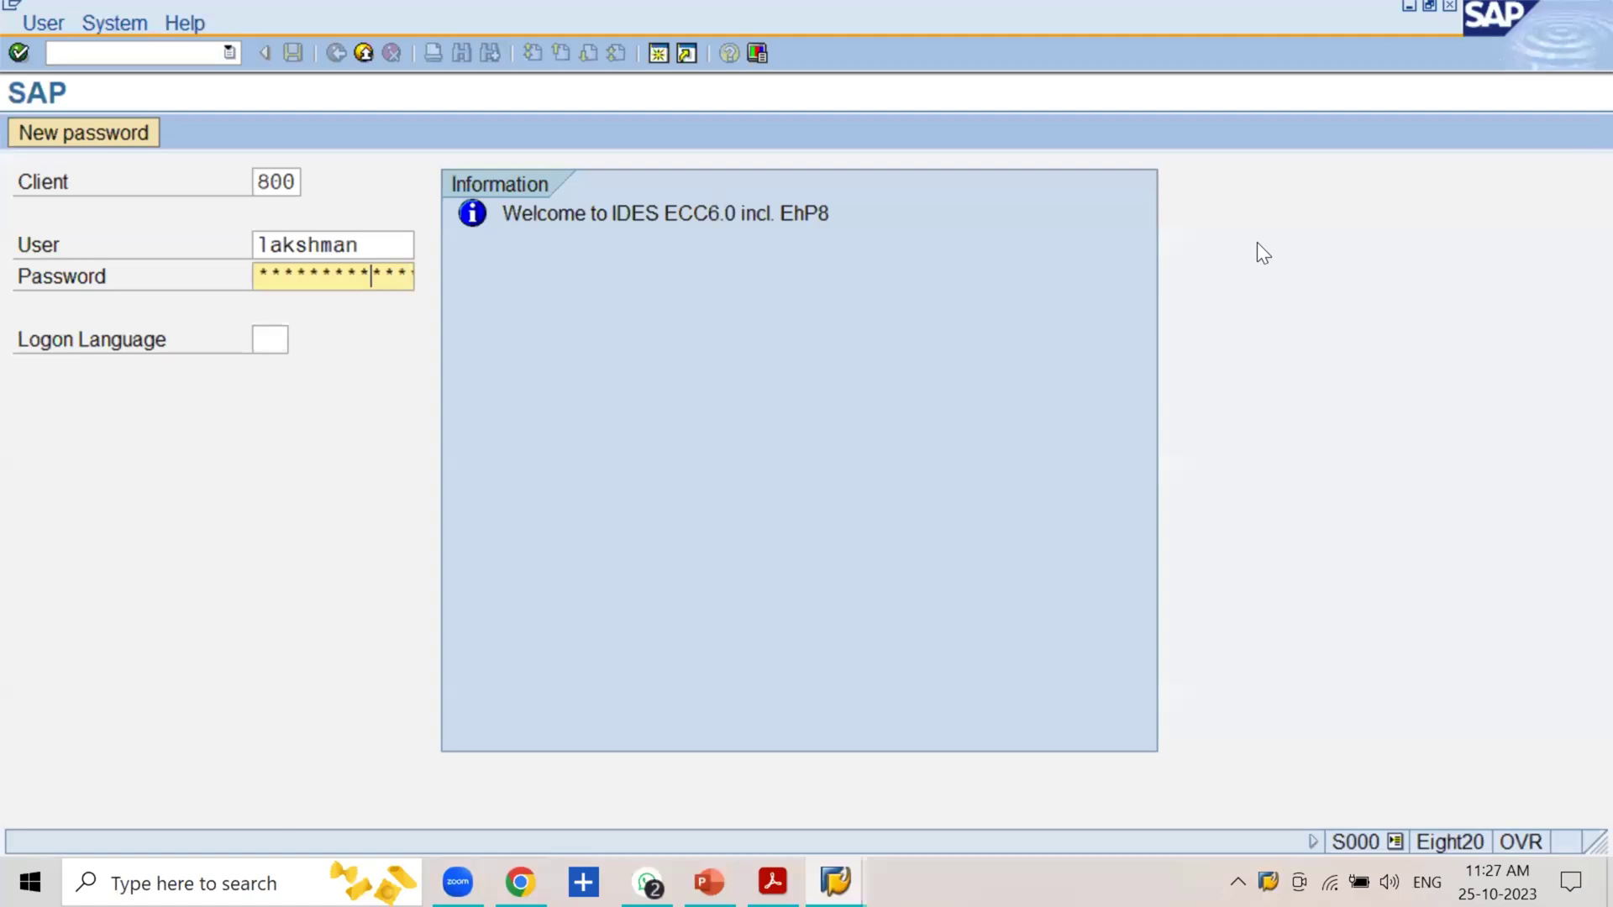
key("Return")
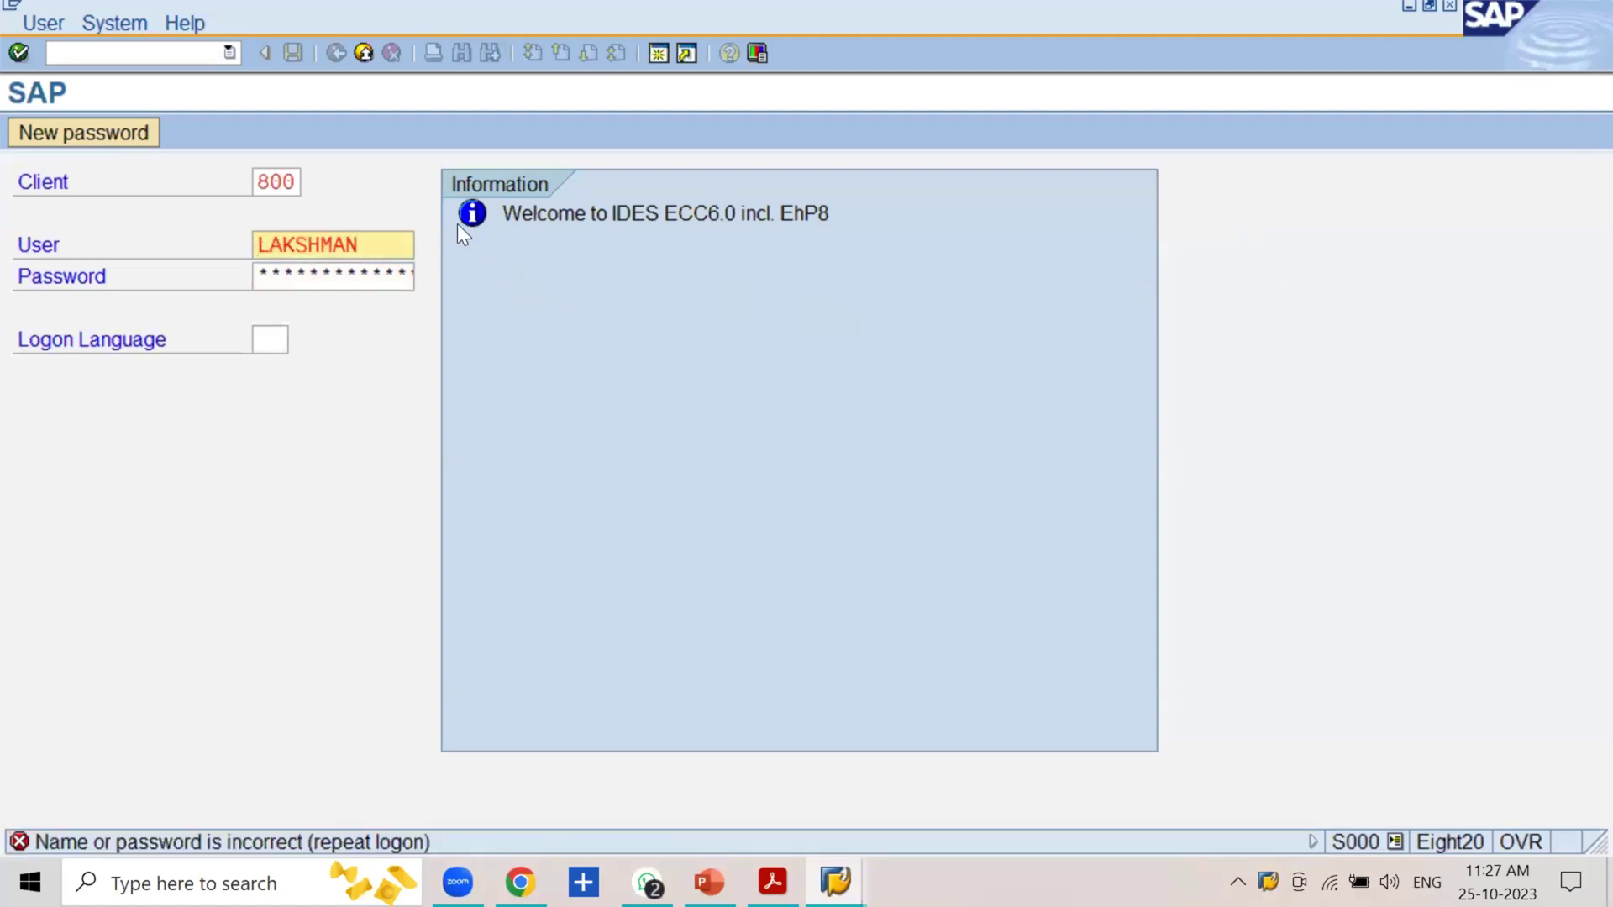
Retype the password, acknowledge the failed-attempts notice, and return to the SAP window.
left_click(365, 273)
type("********")
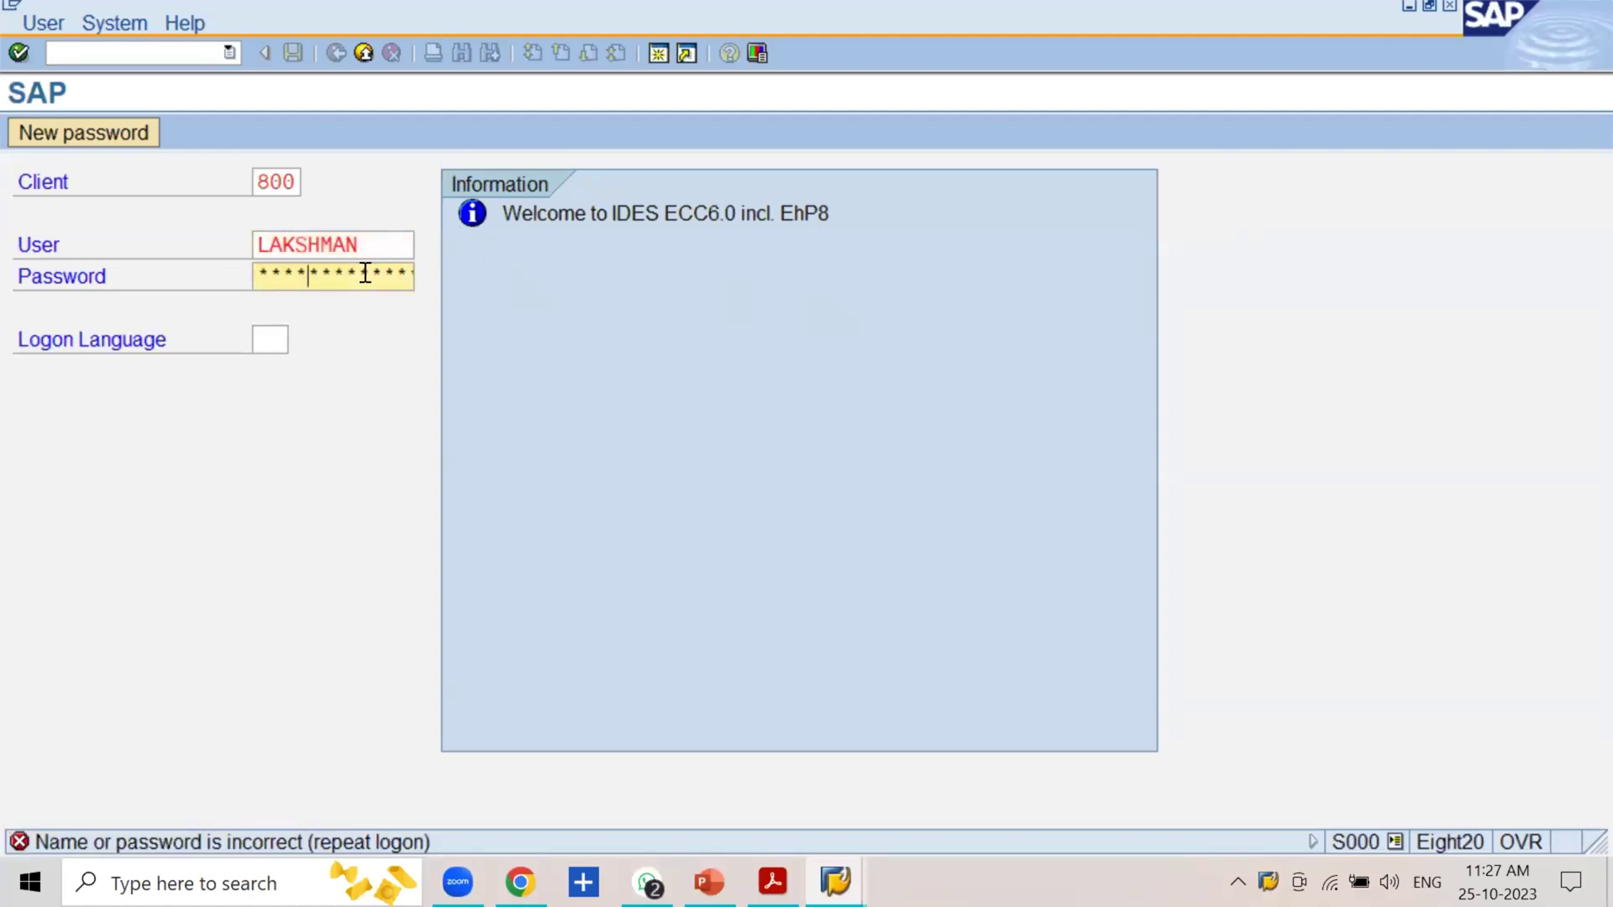
type("*")
key("Return")
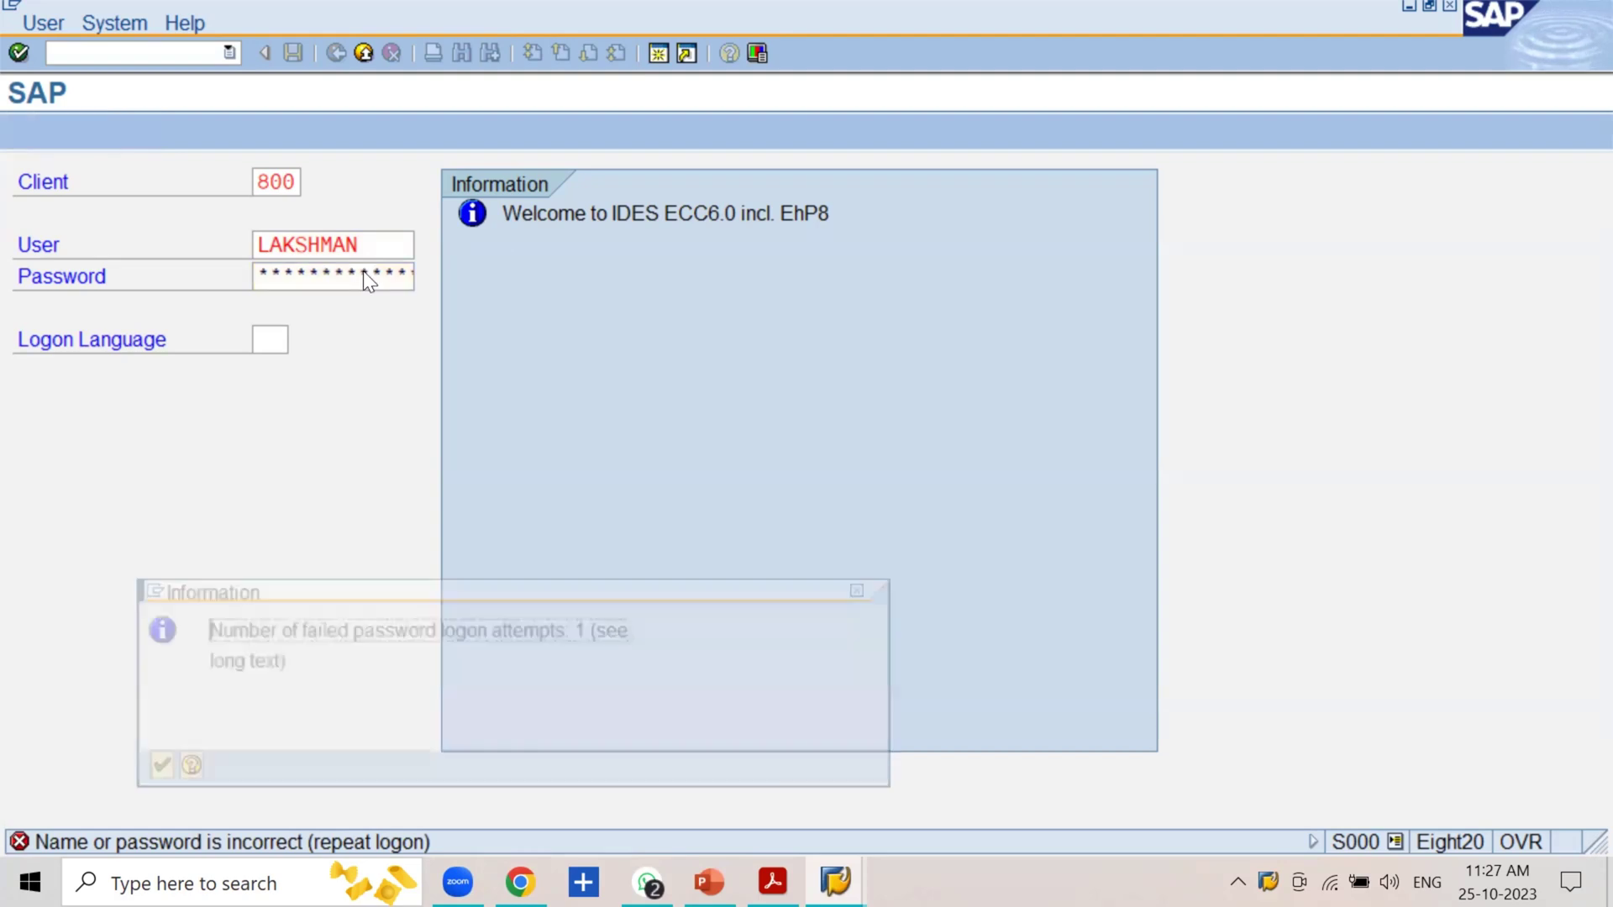
left_click(153, 769)
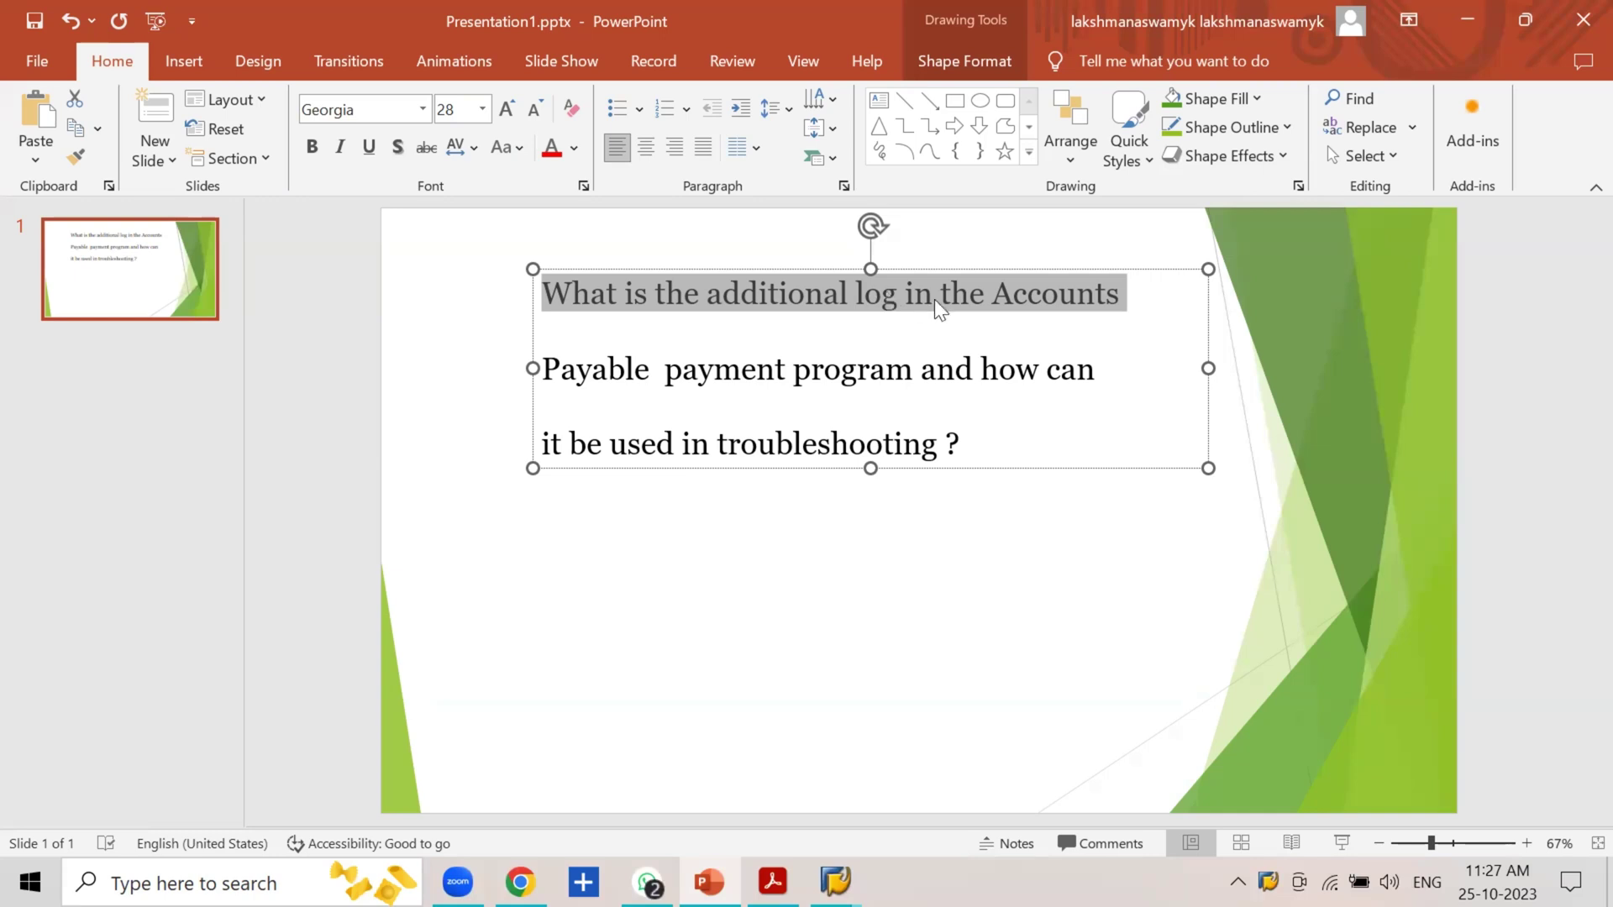
left_click(1469, 34)
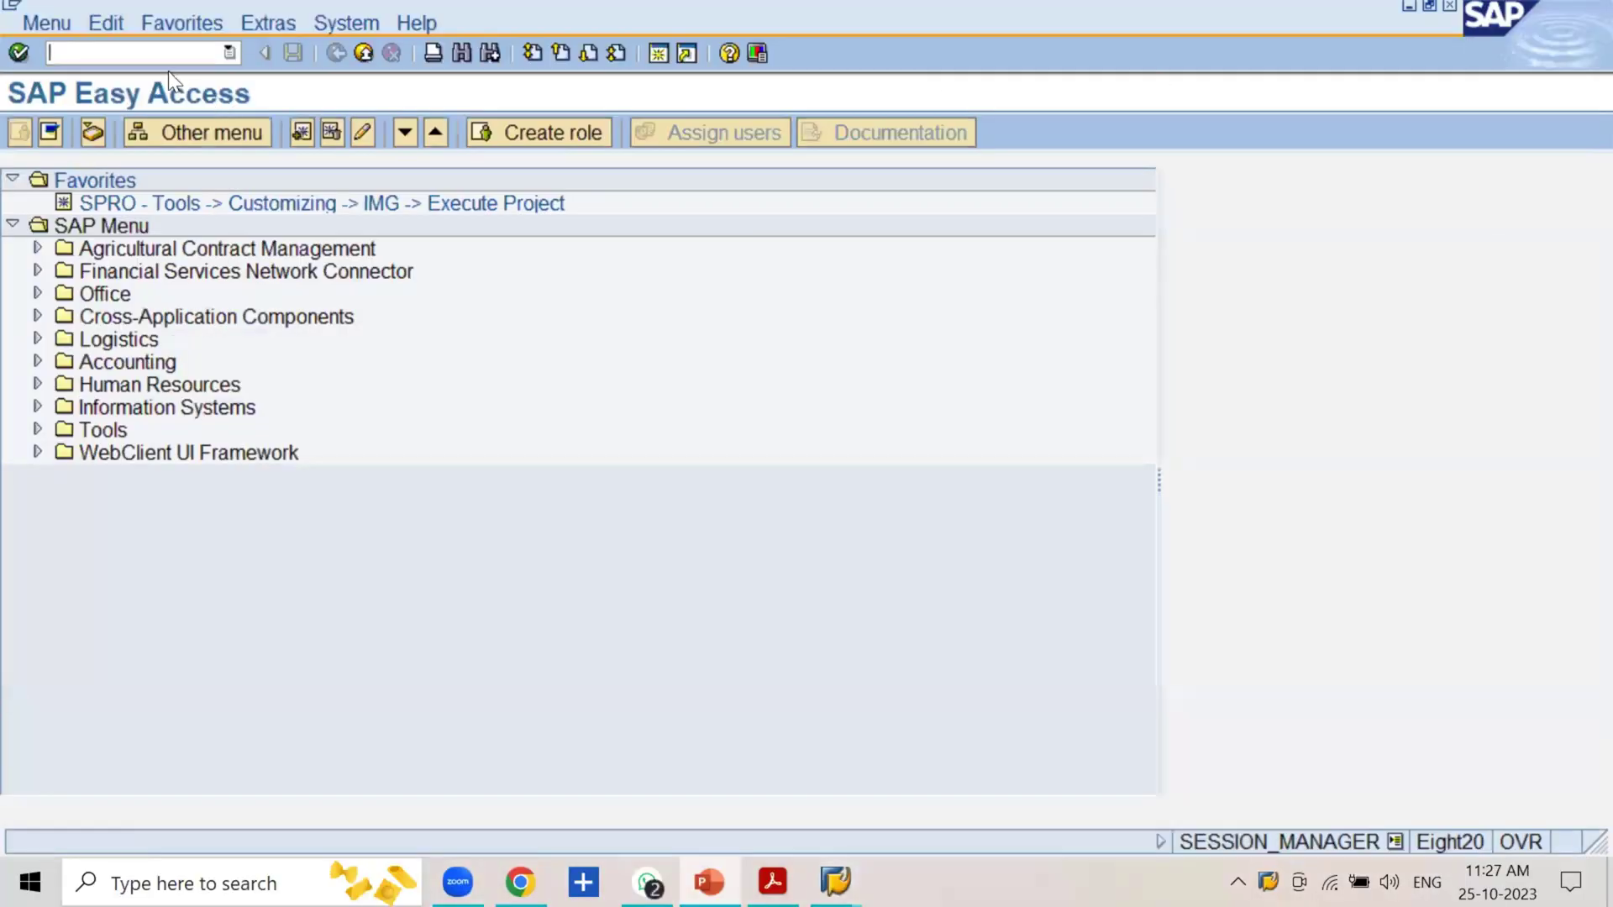
Start F110 via /nf110 with run date 25.10.2023 and identification ssbn.
type("/nf110")
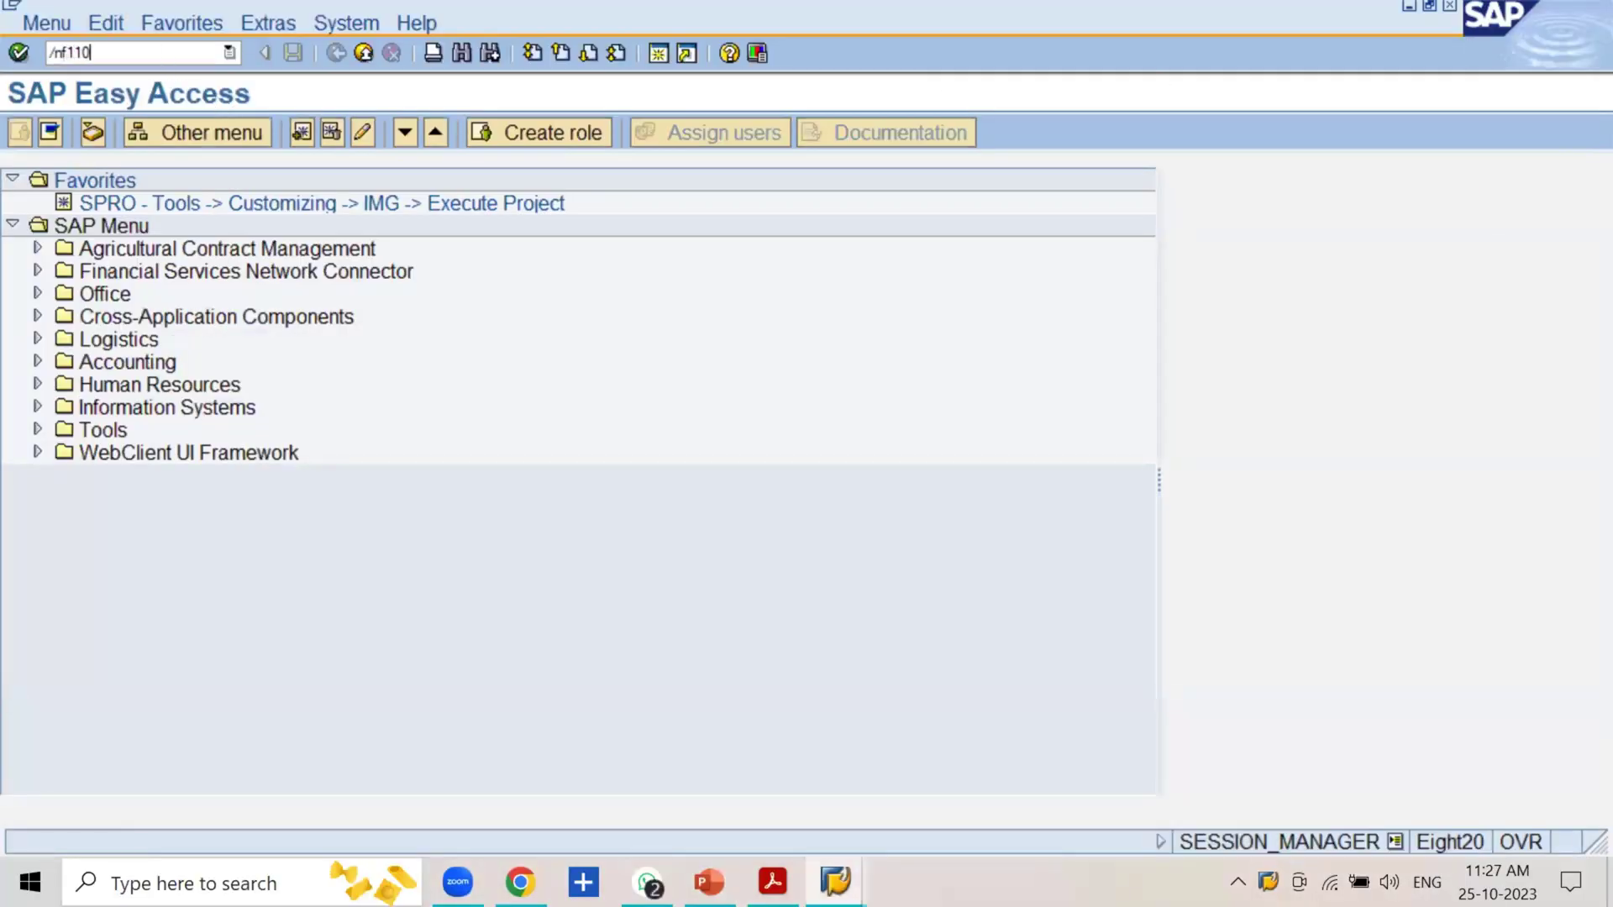
key("Return")
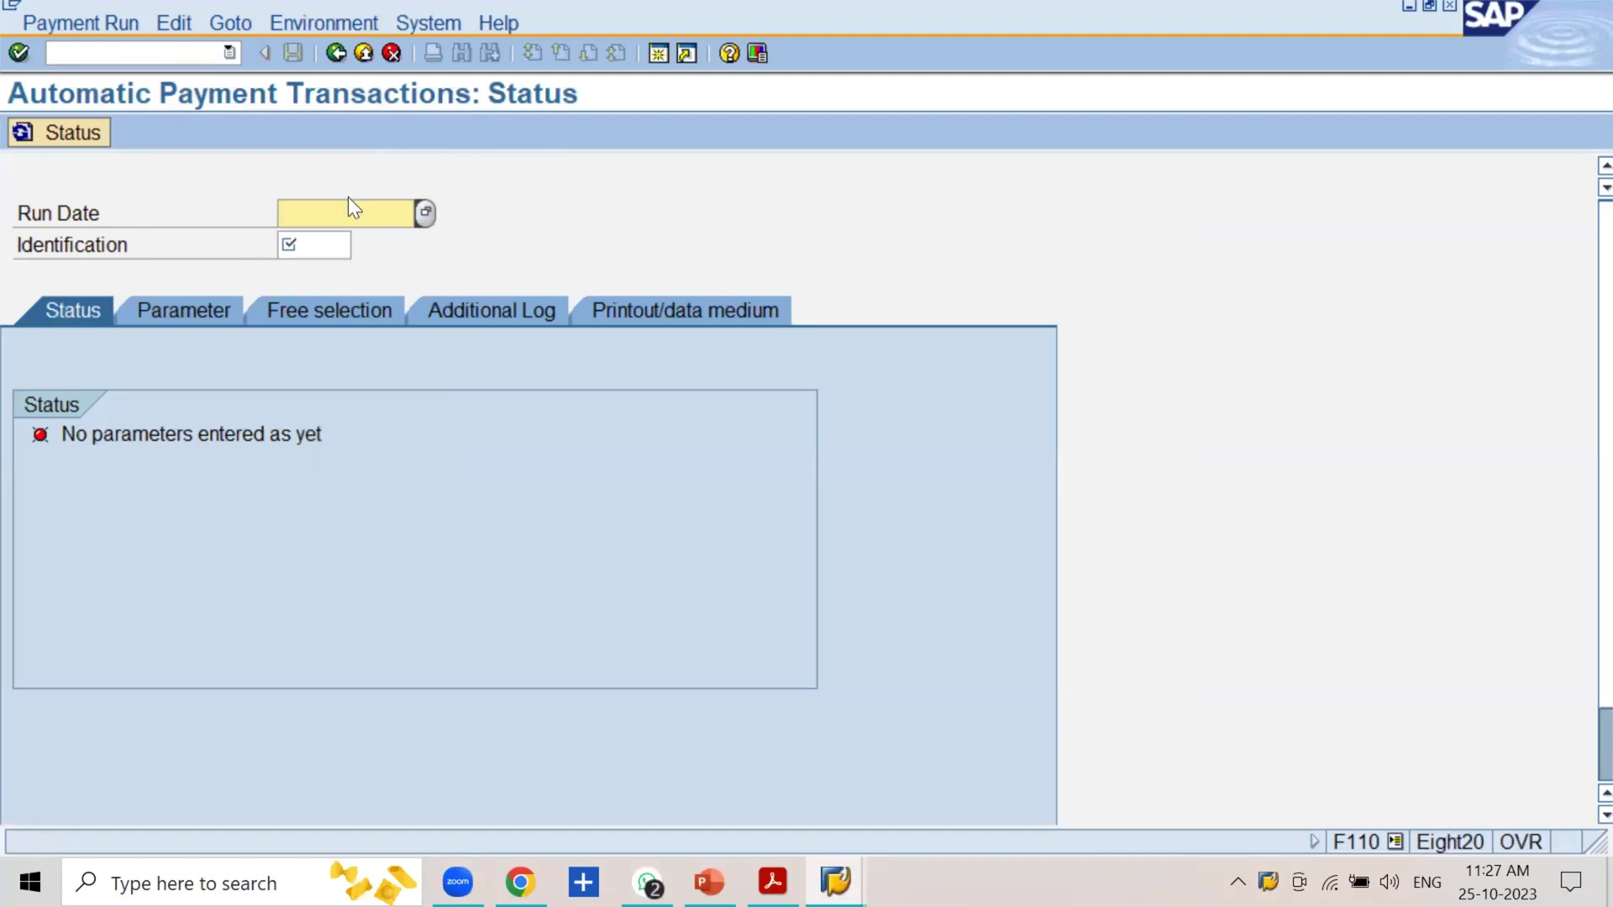
type("25.10.2023")
left_click(314, 241)
type("ssbn")
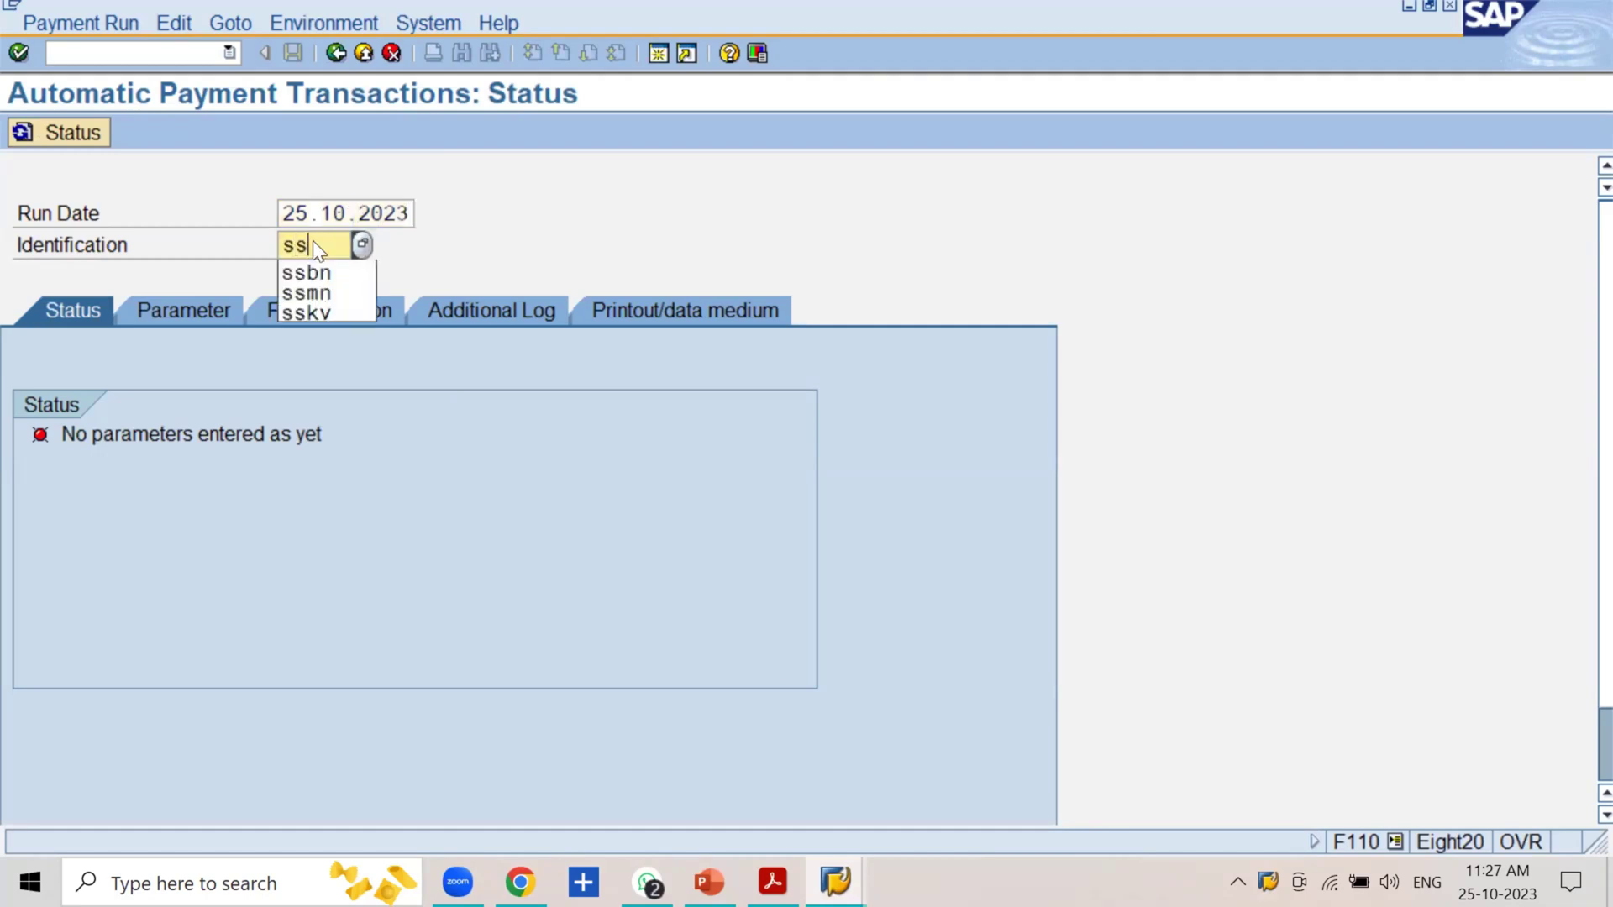
left_click(186, 311)
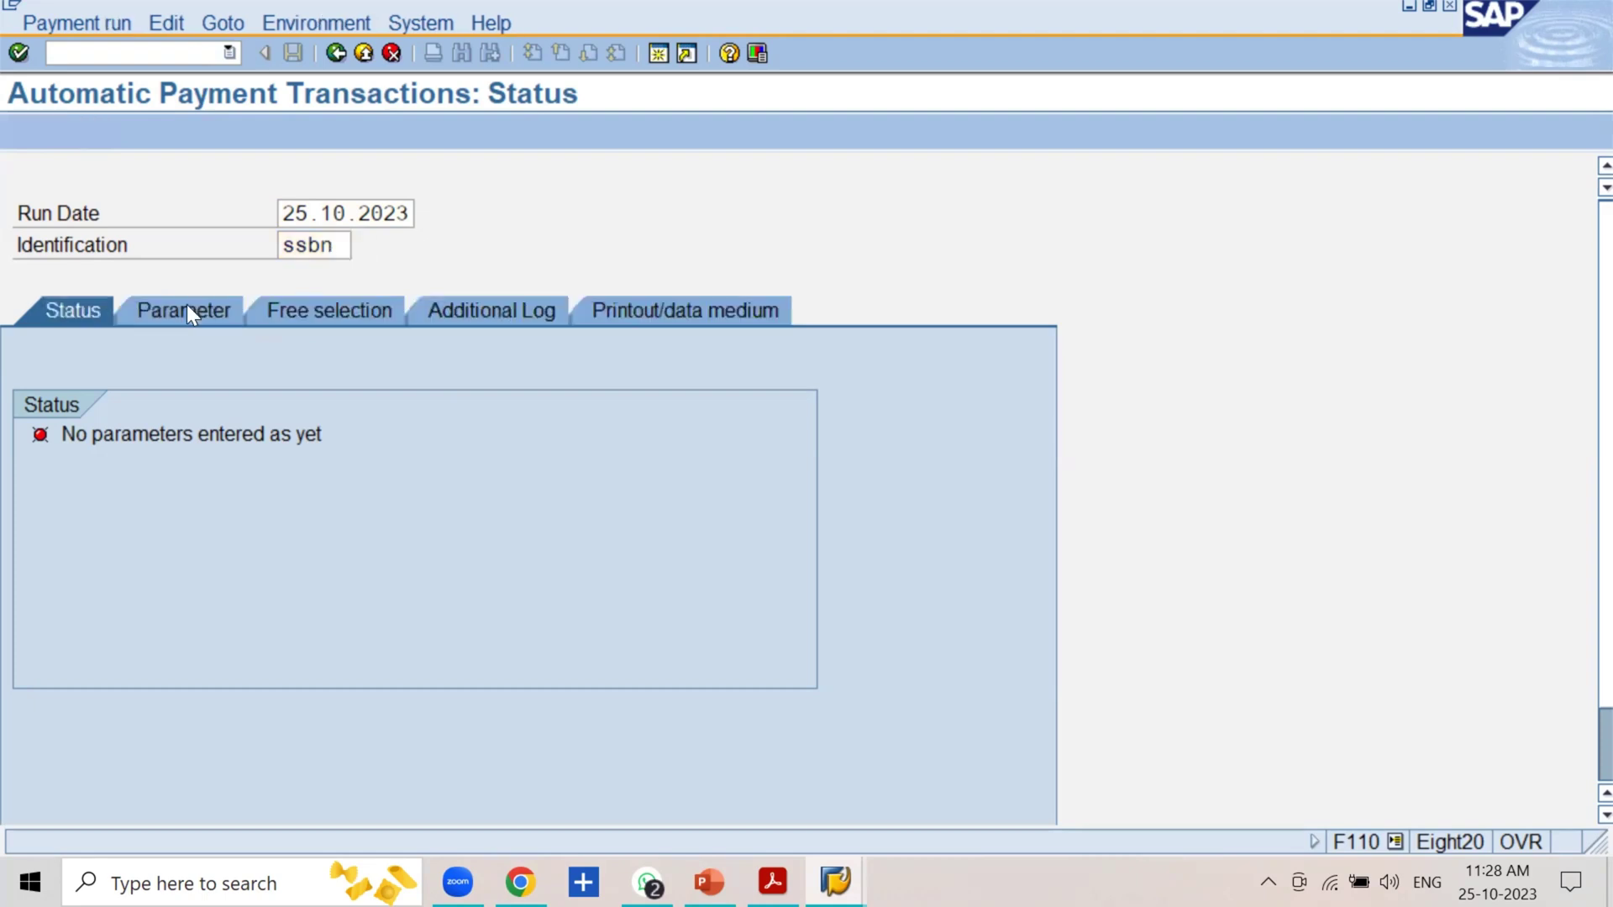
Enter company code ssbn, payment method c and next payment date 26.10.2023 as run parameters.
left_click(44, 497)
type("ssbn")
key("Tab")
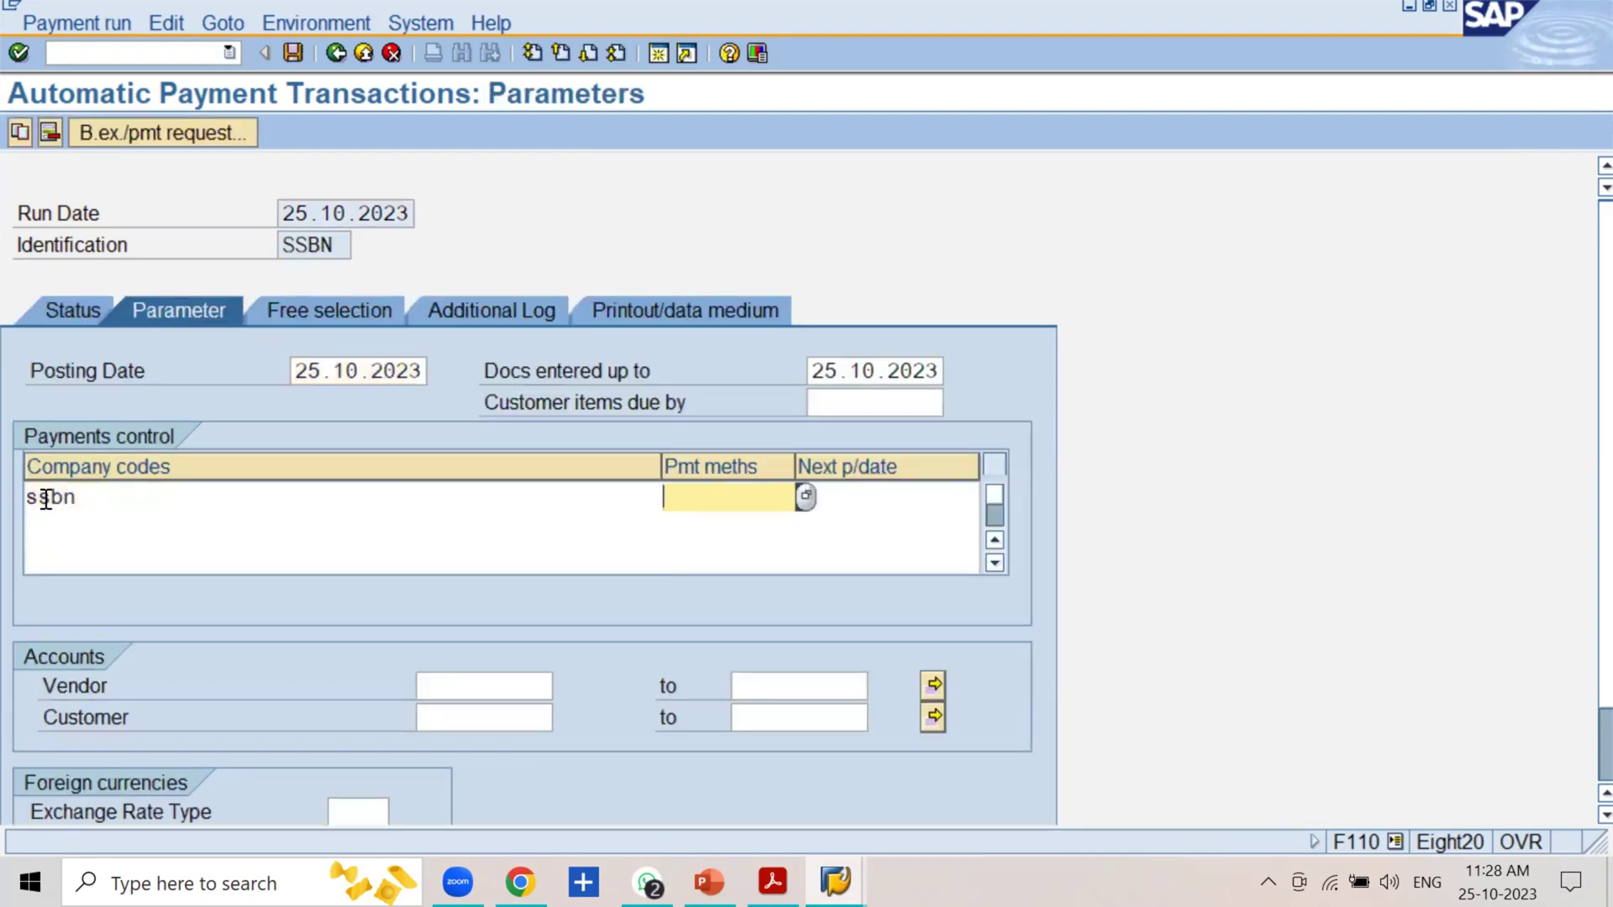
type("c")
key("Tab")
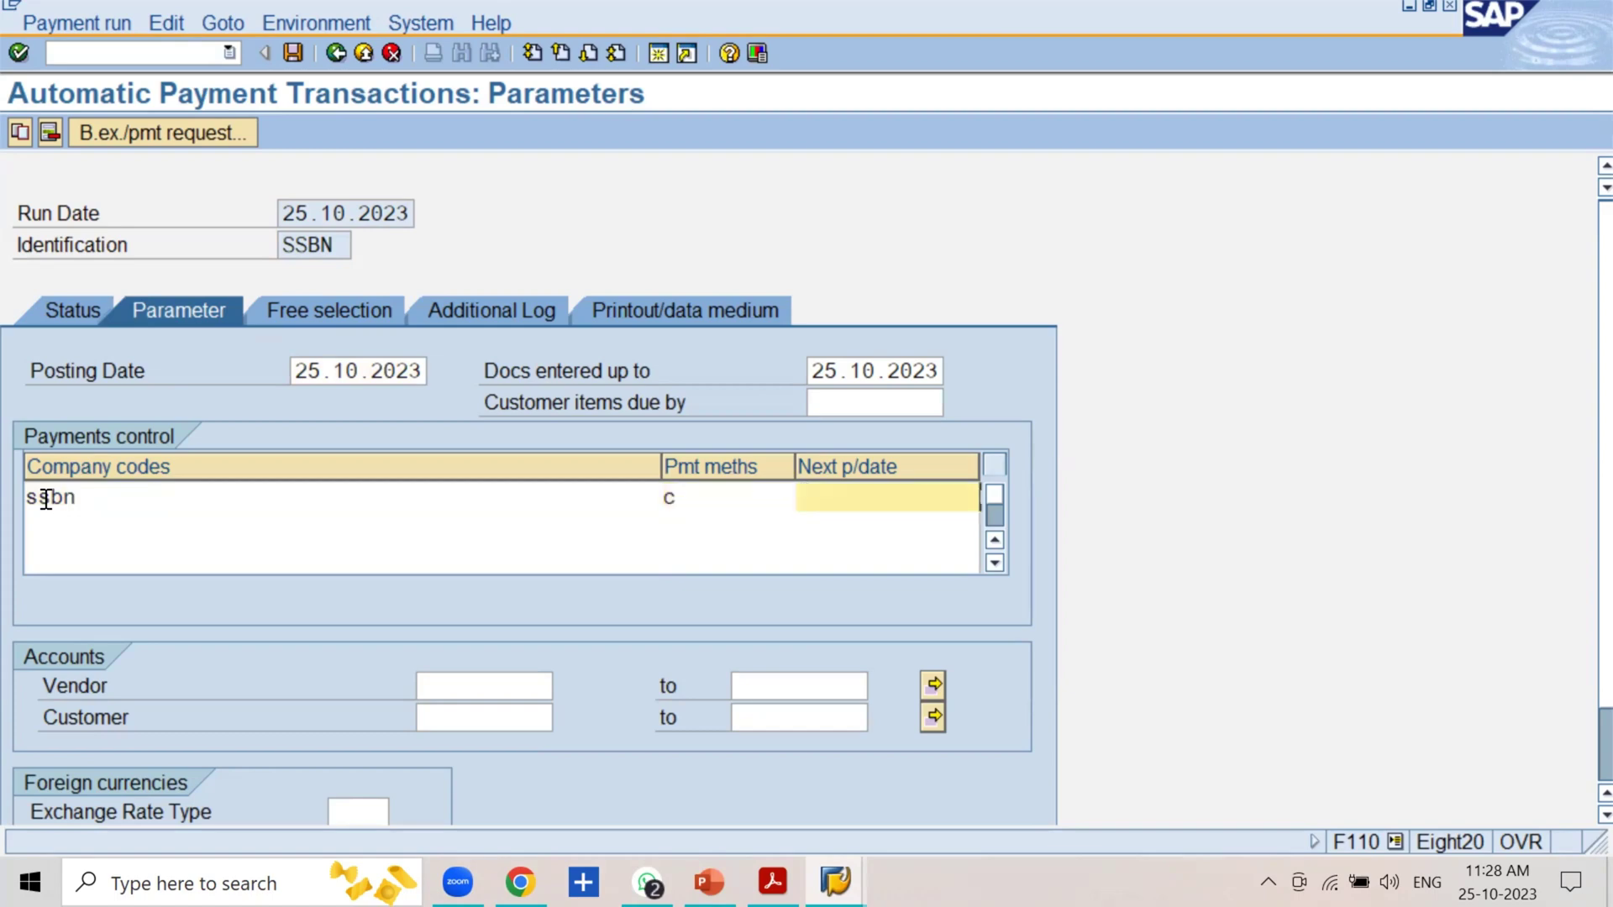
type("26.")
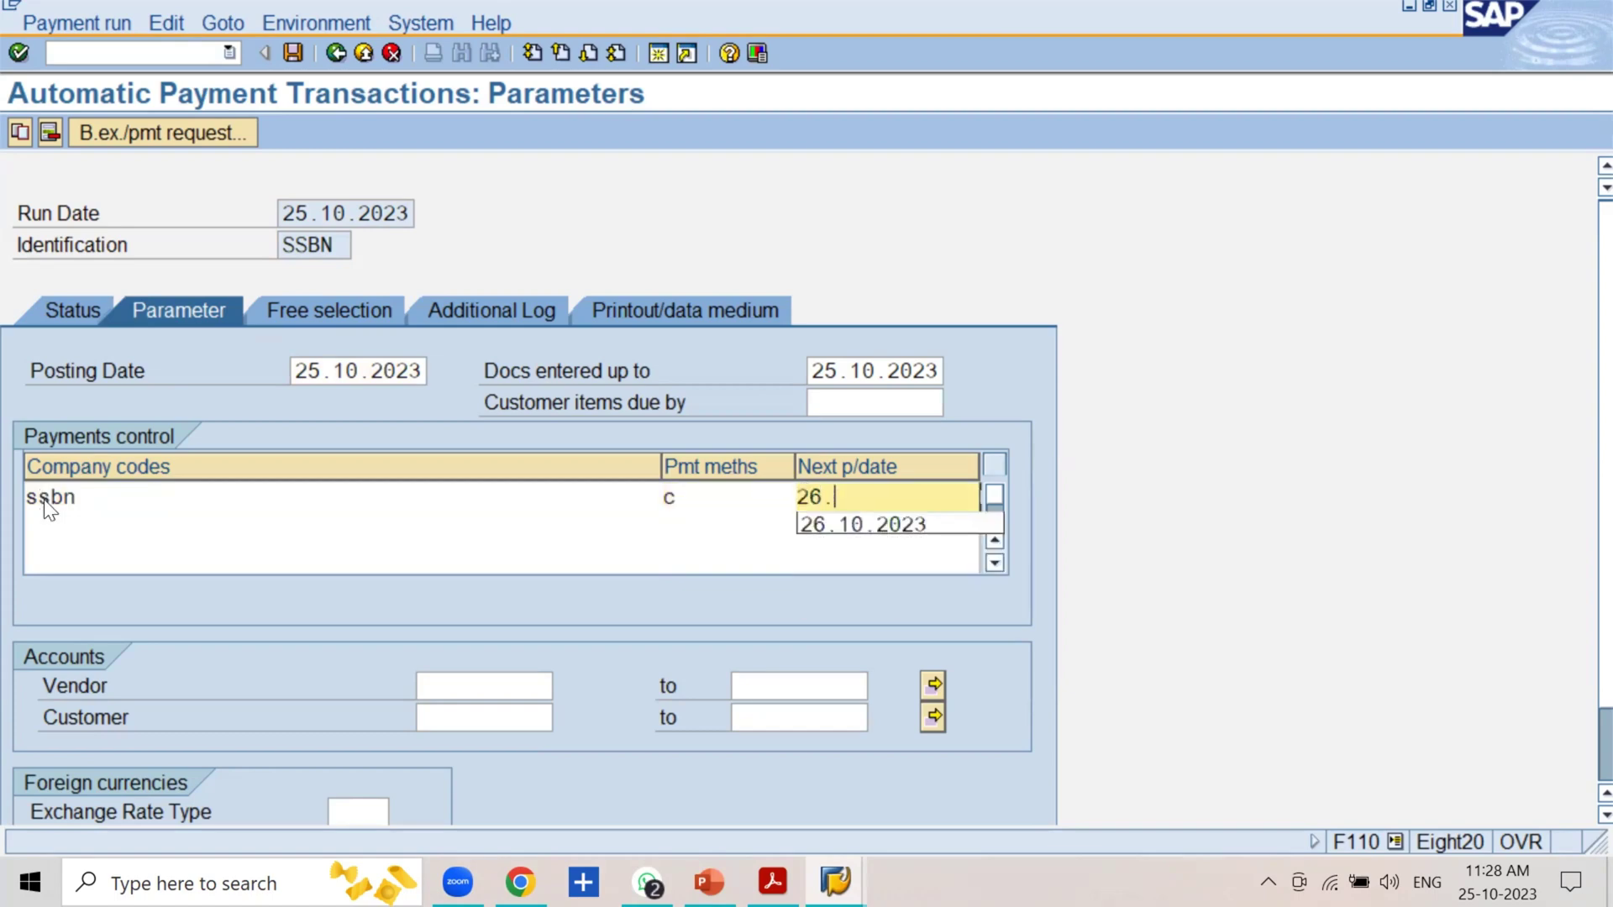
type("10.2023")
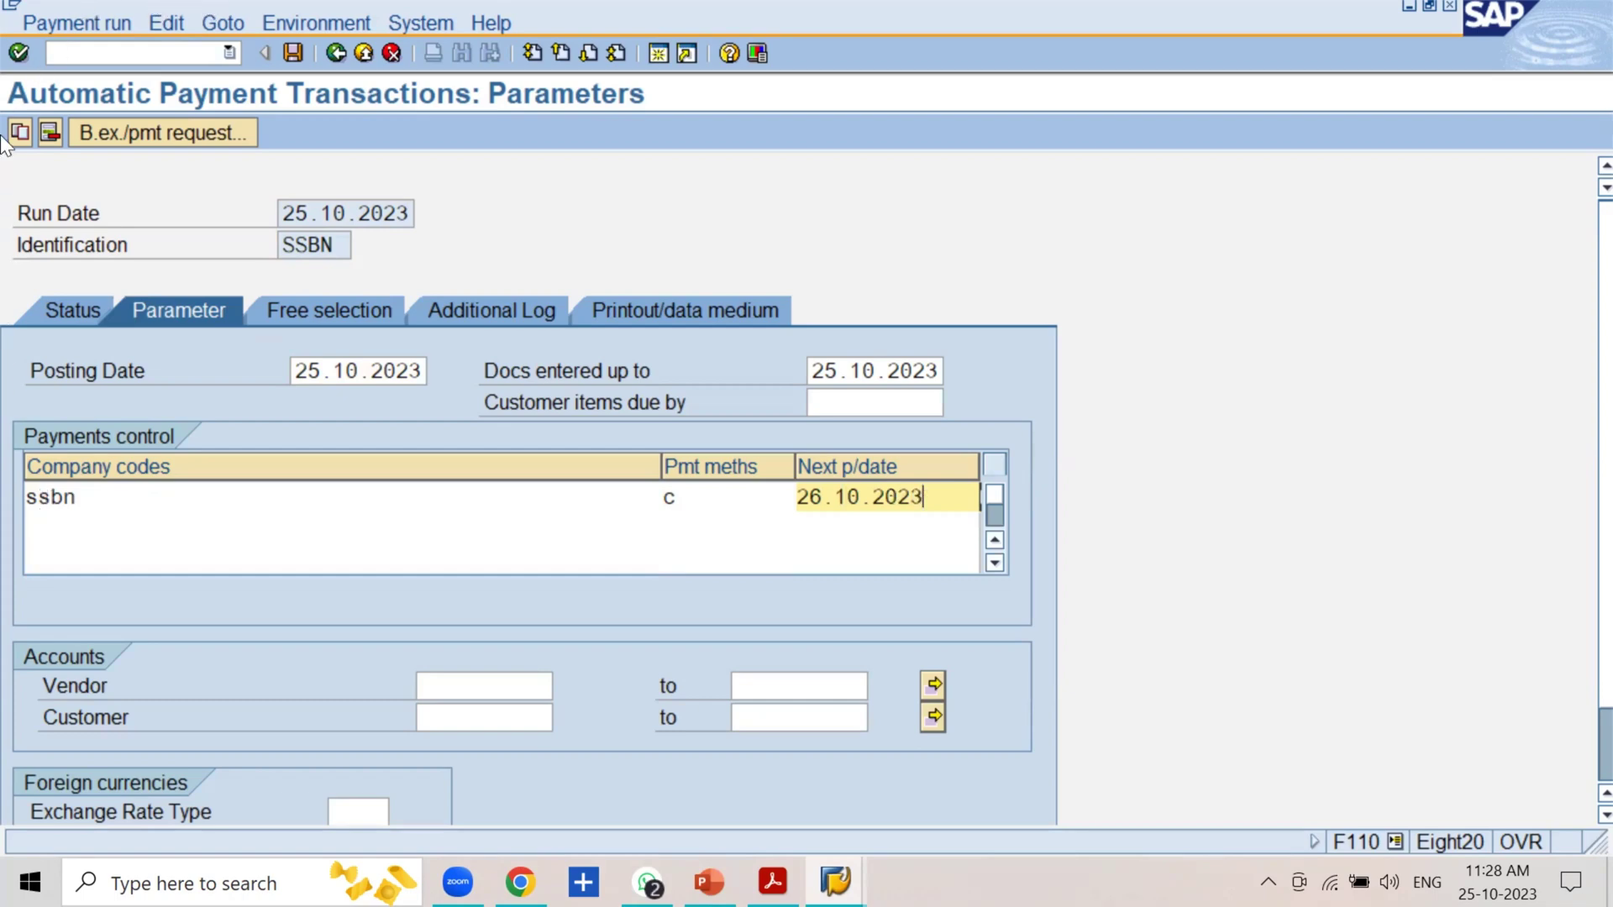
left_click(482, 309)
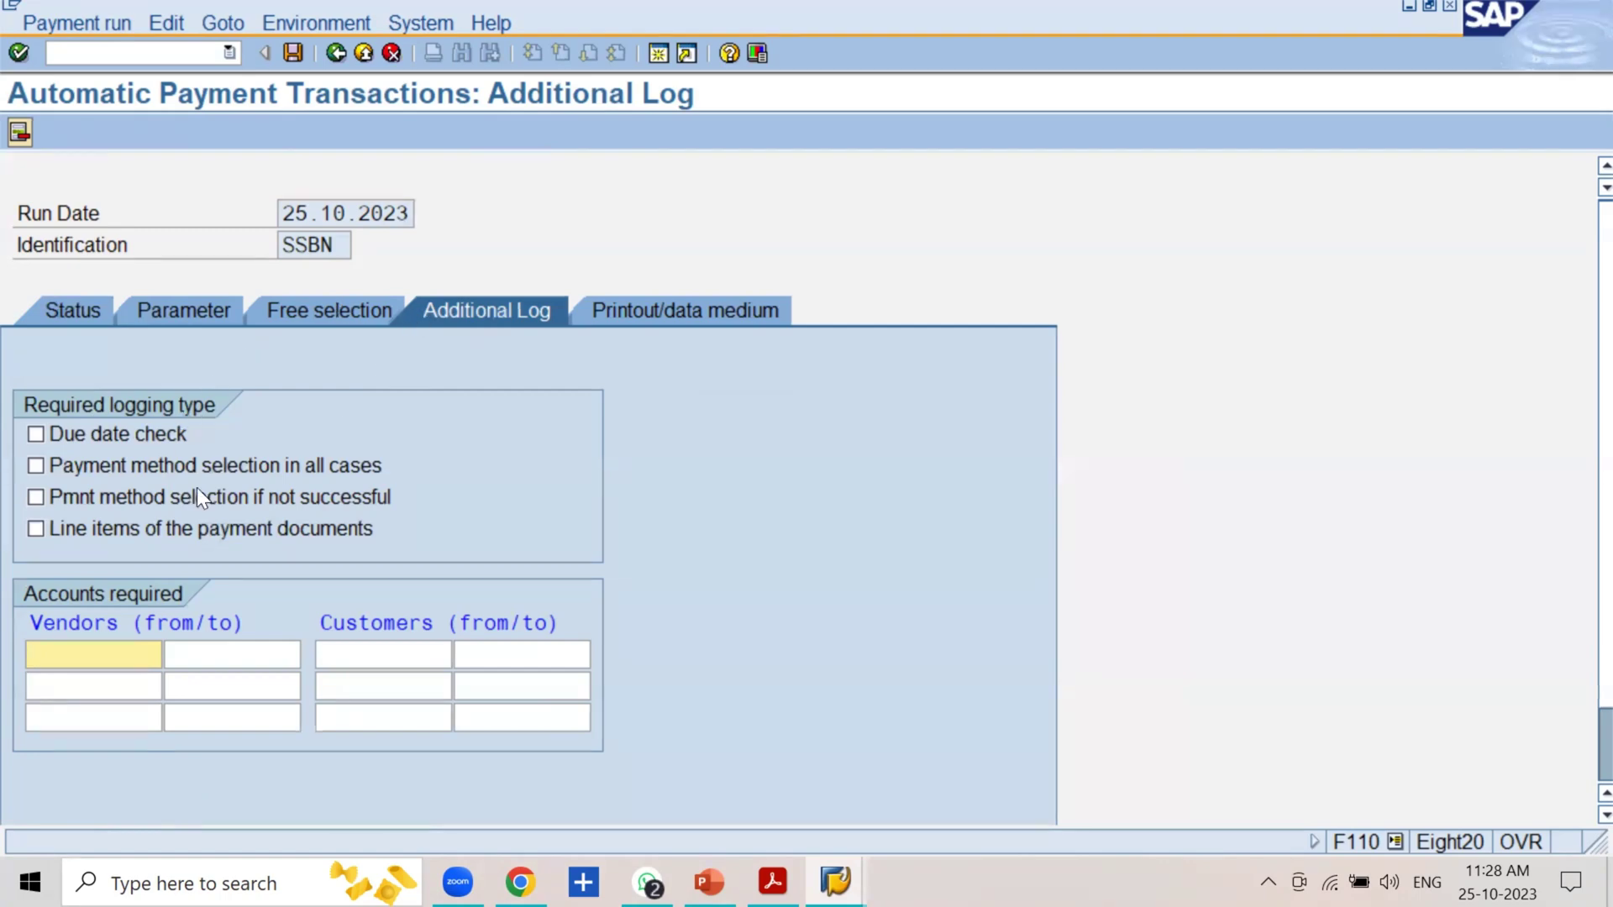
left_click(710, 882)
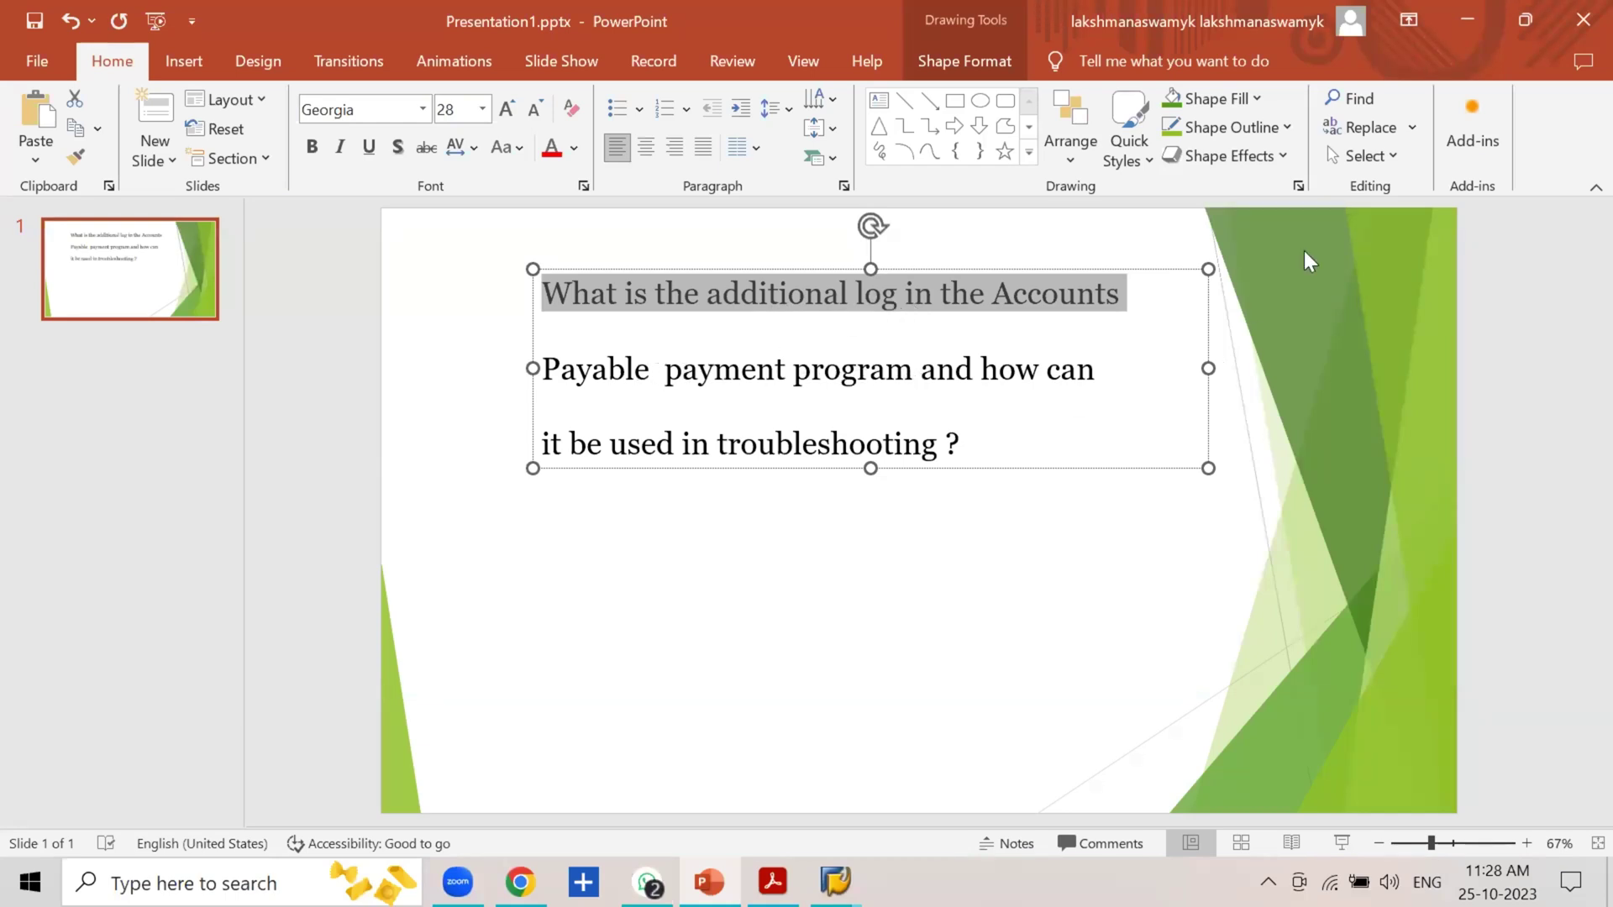
left_click(1467, 18)
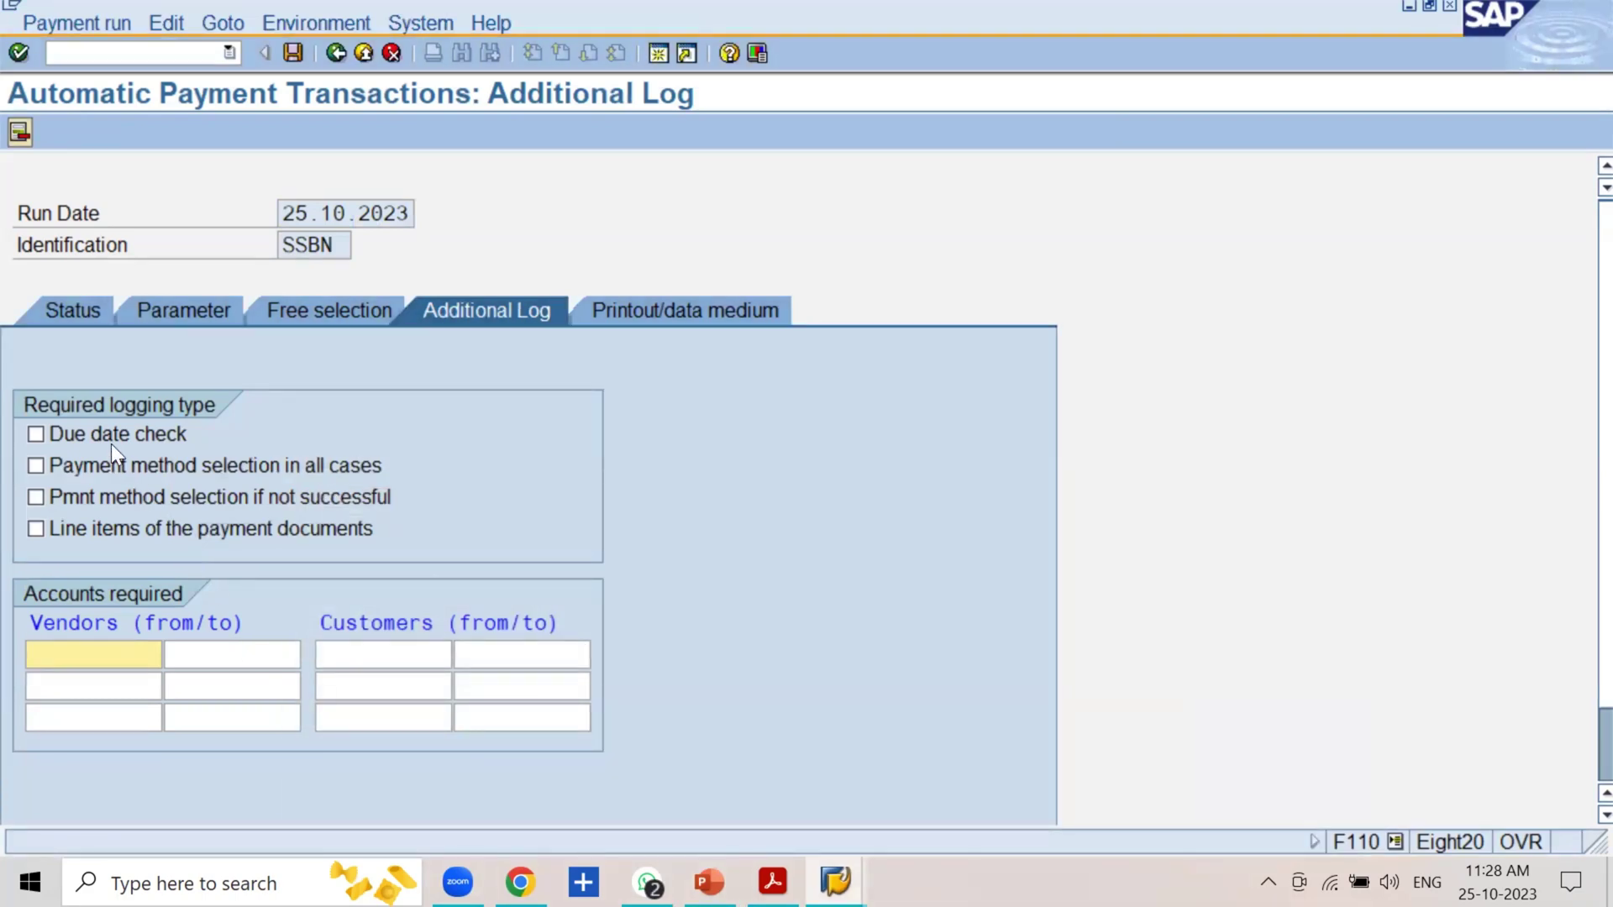
Tick 'Due date check' and read its help explanation before closing it.
left_click(40, 433)
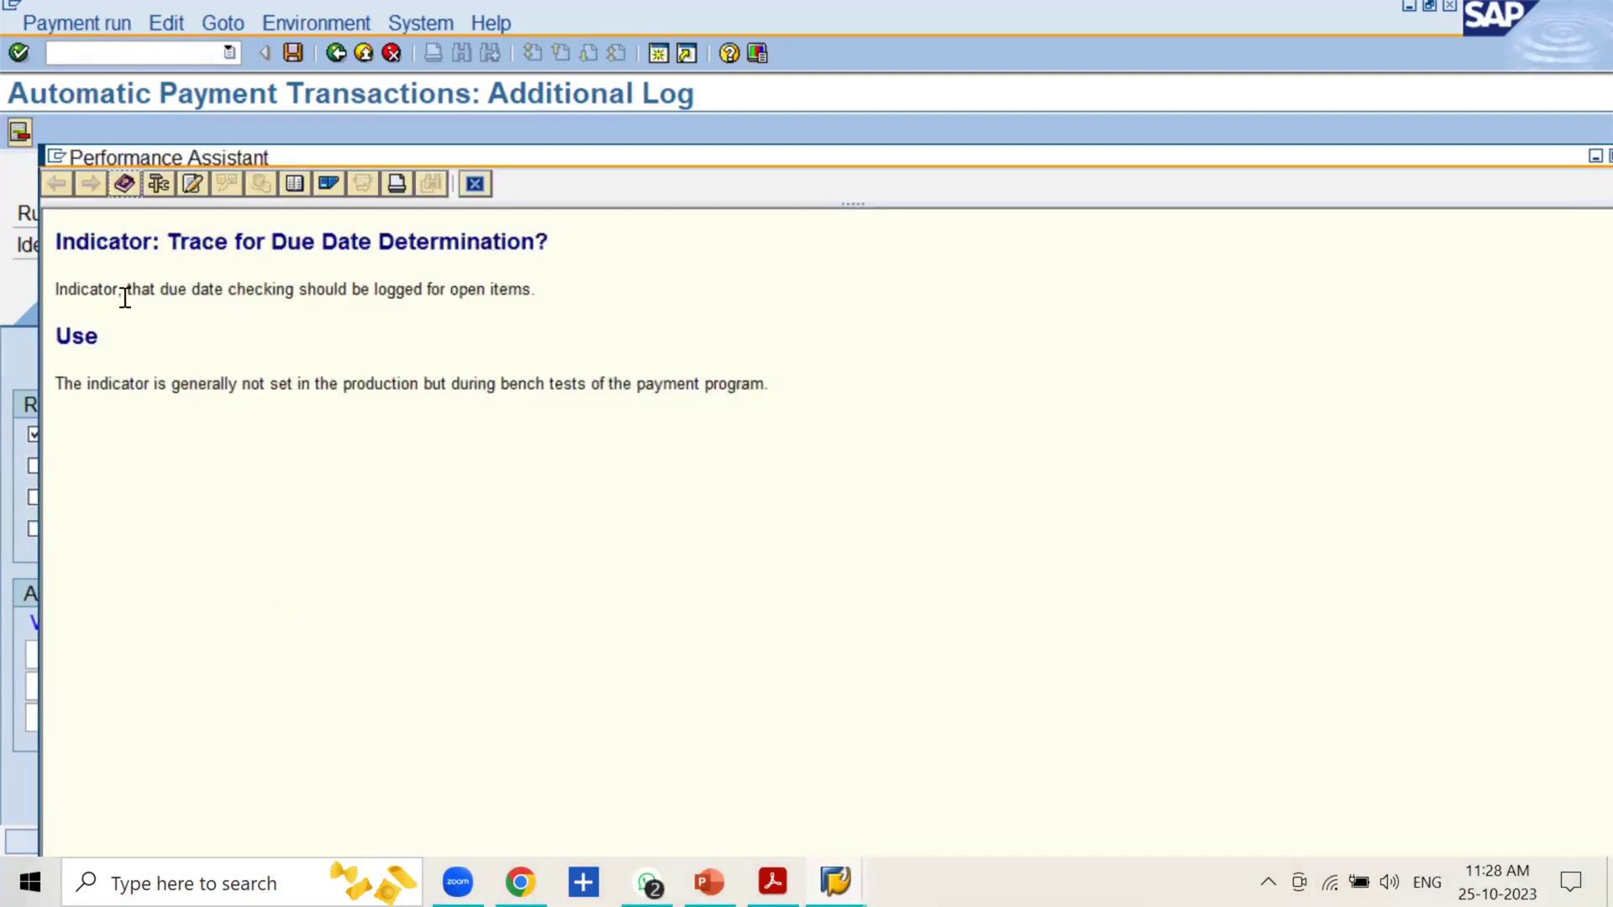
left_click_drag(123, 296, 529, 299)
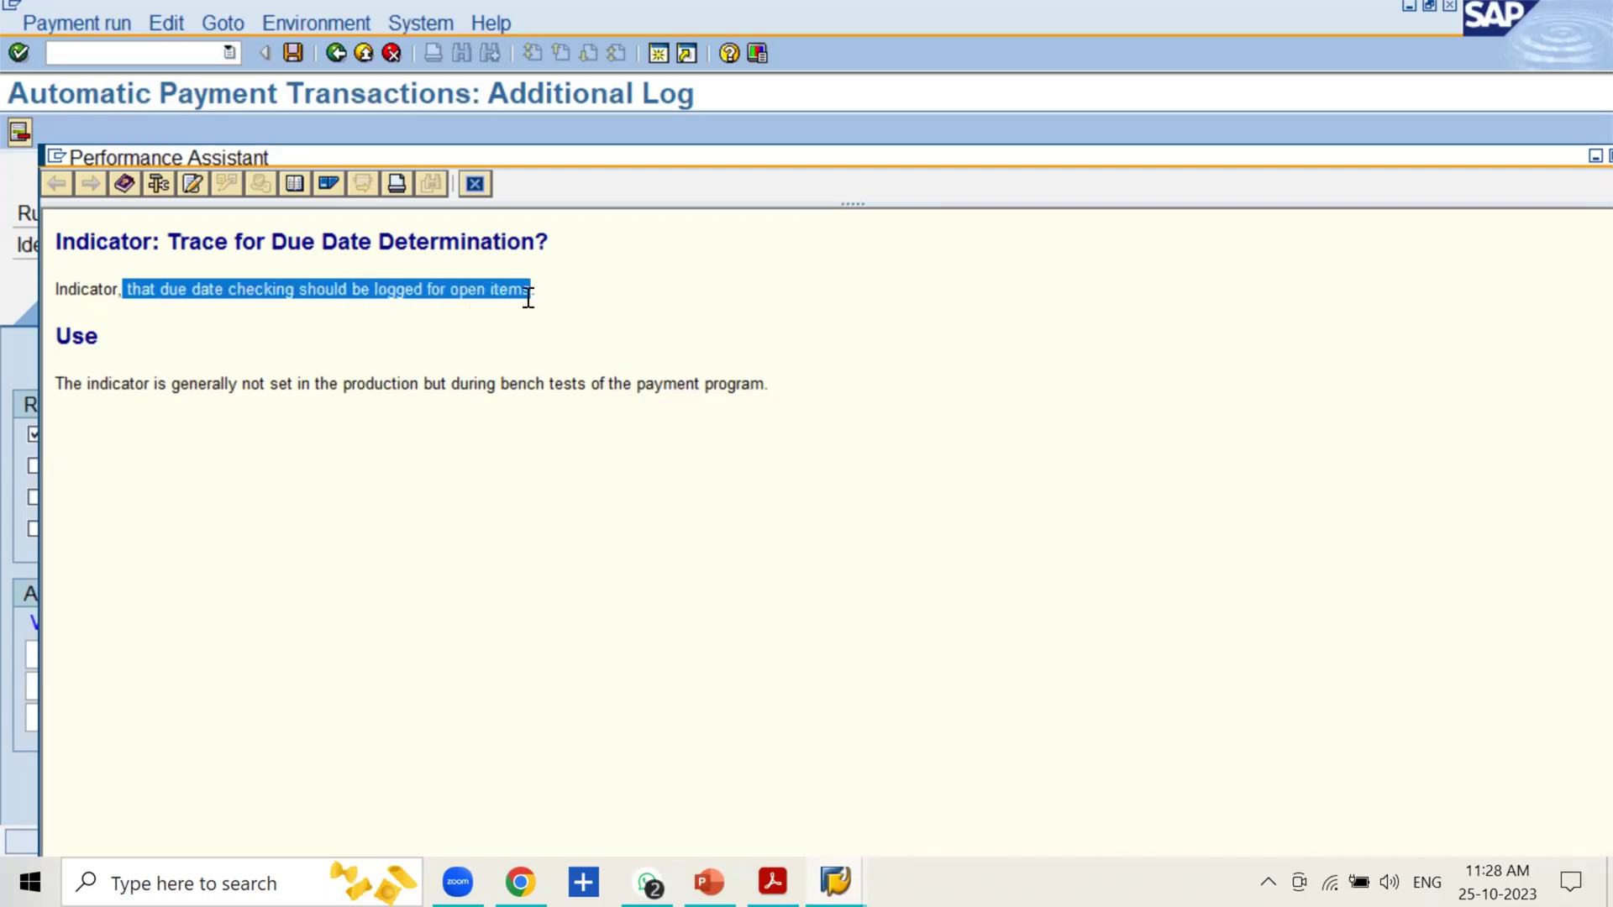
left_click(475, 184)
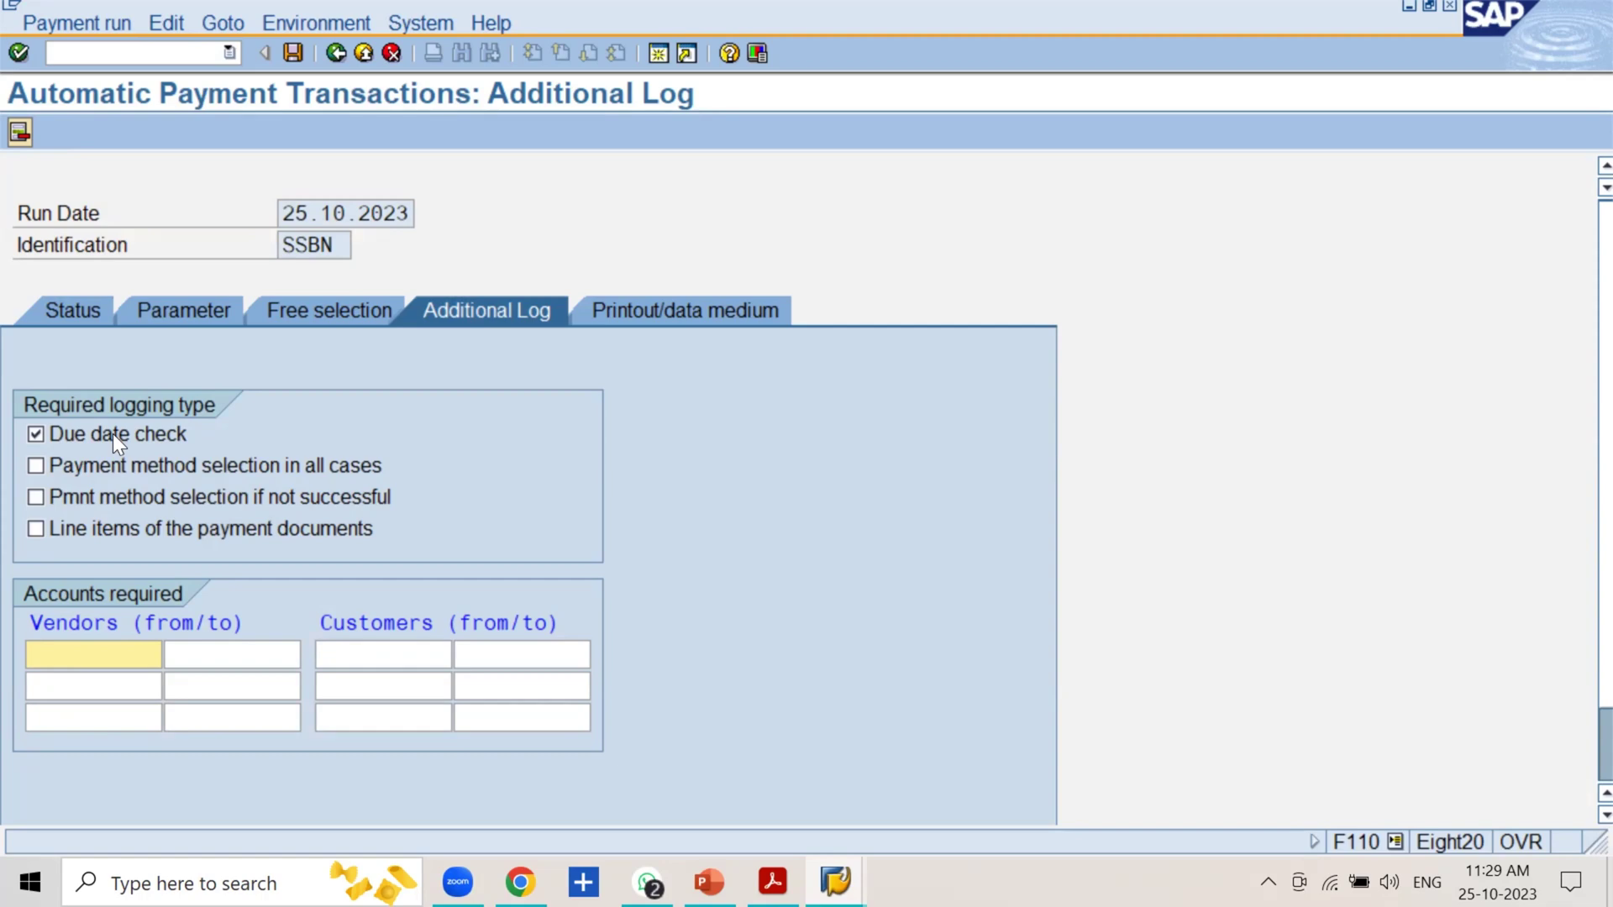
Tick 'Payment method selection in all cases' and review its F1 help.
left_click(49, 470)
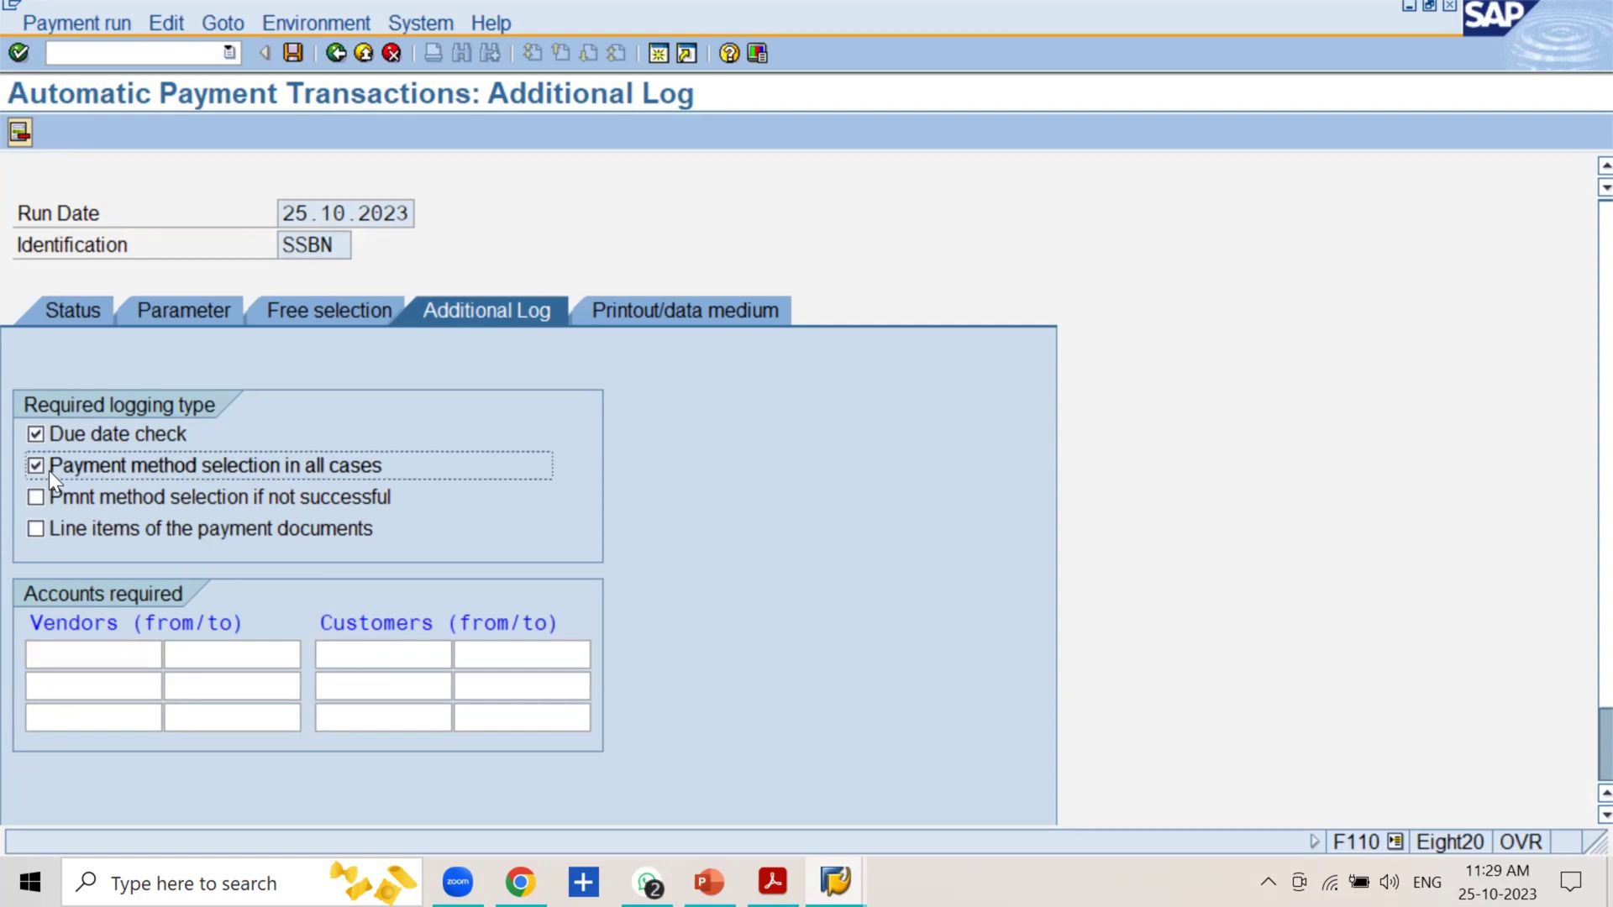
key("F1")
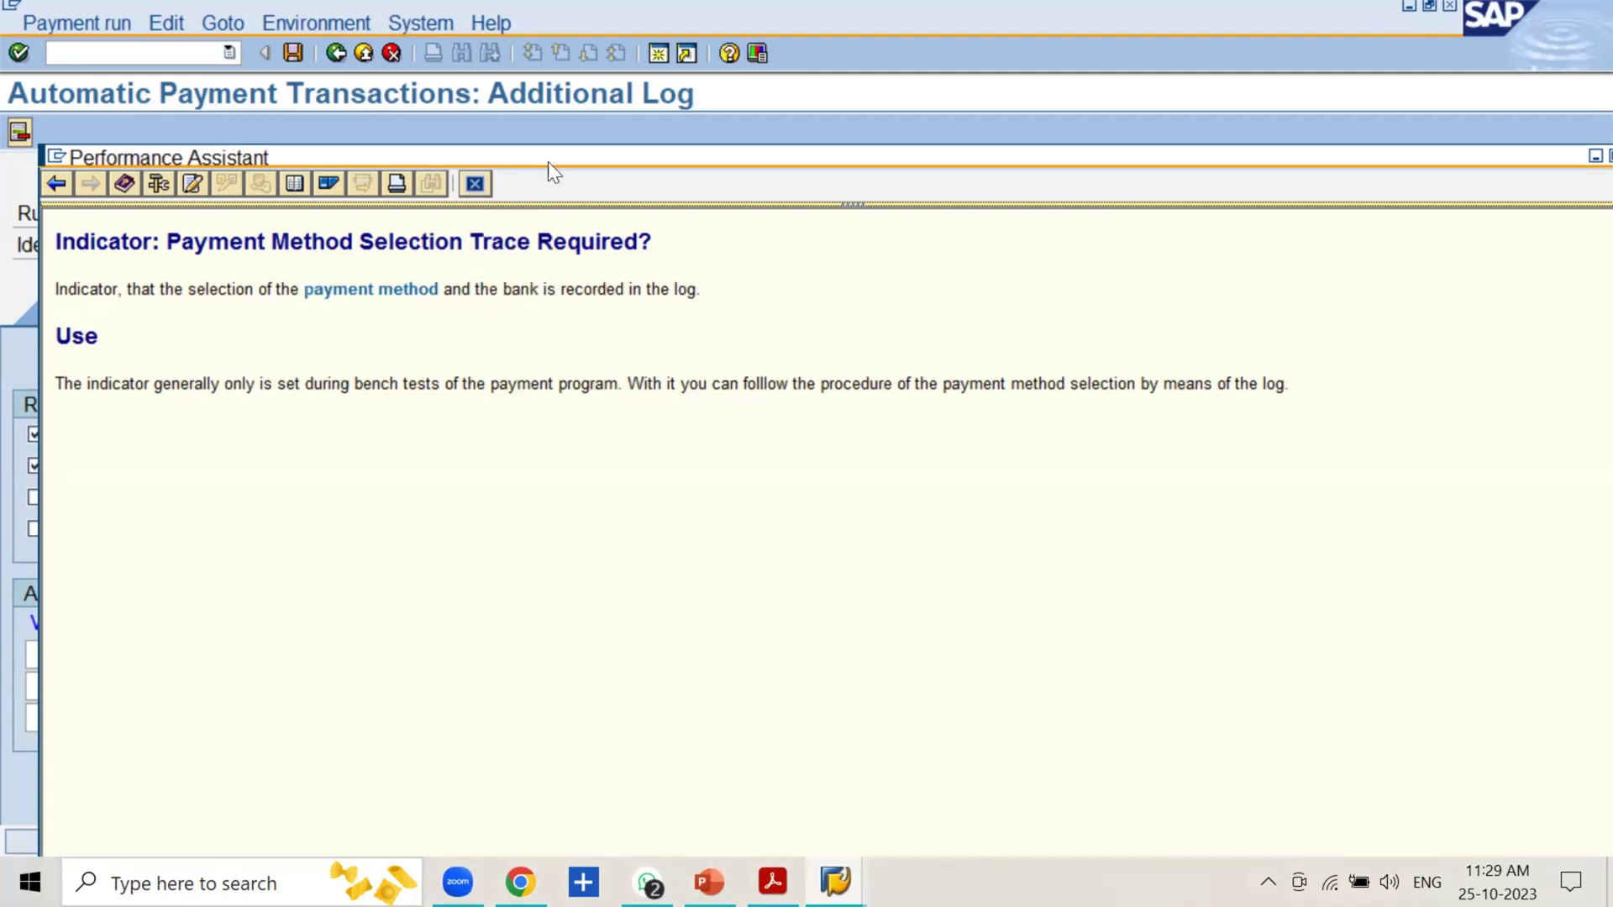
key("Escape")
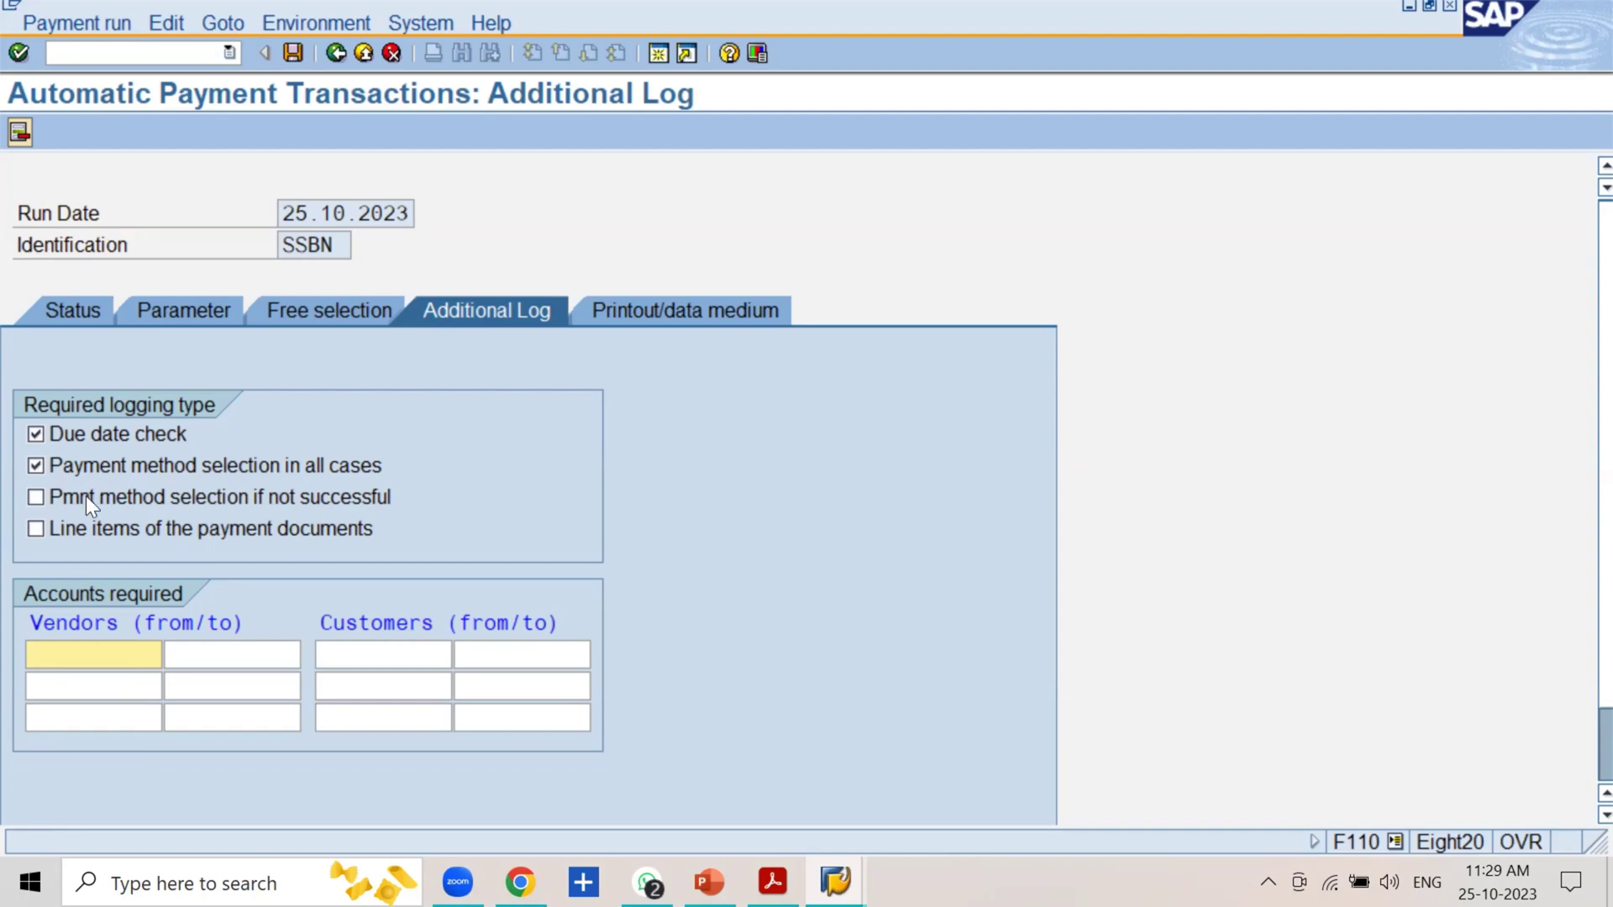
Tick 'Pmnt method selection if not successful' and open its error-trace help.
left_click(36, 497)
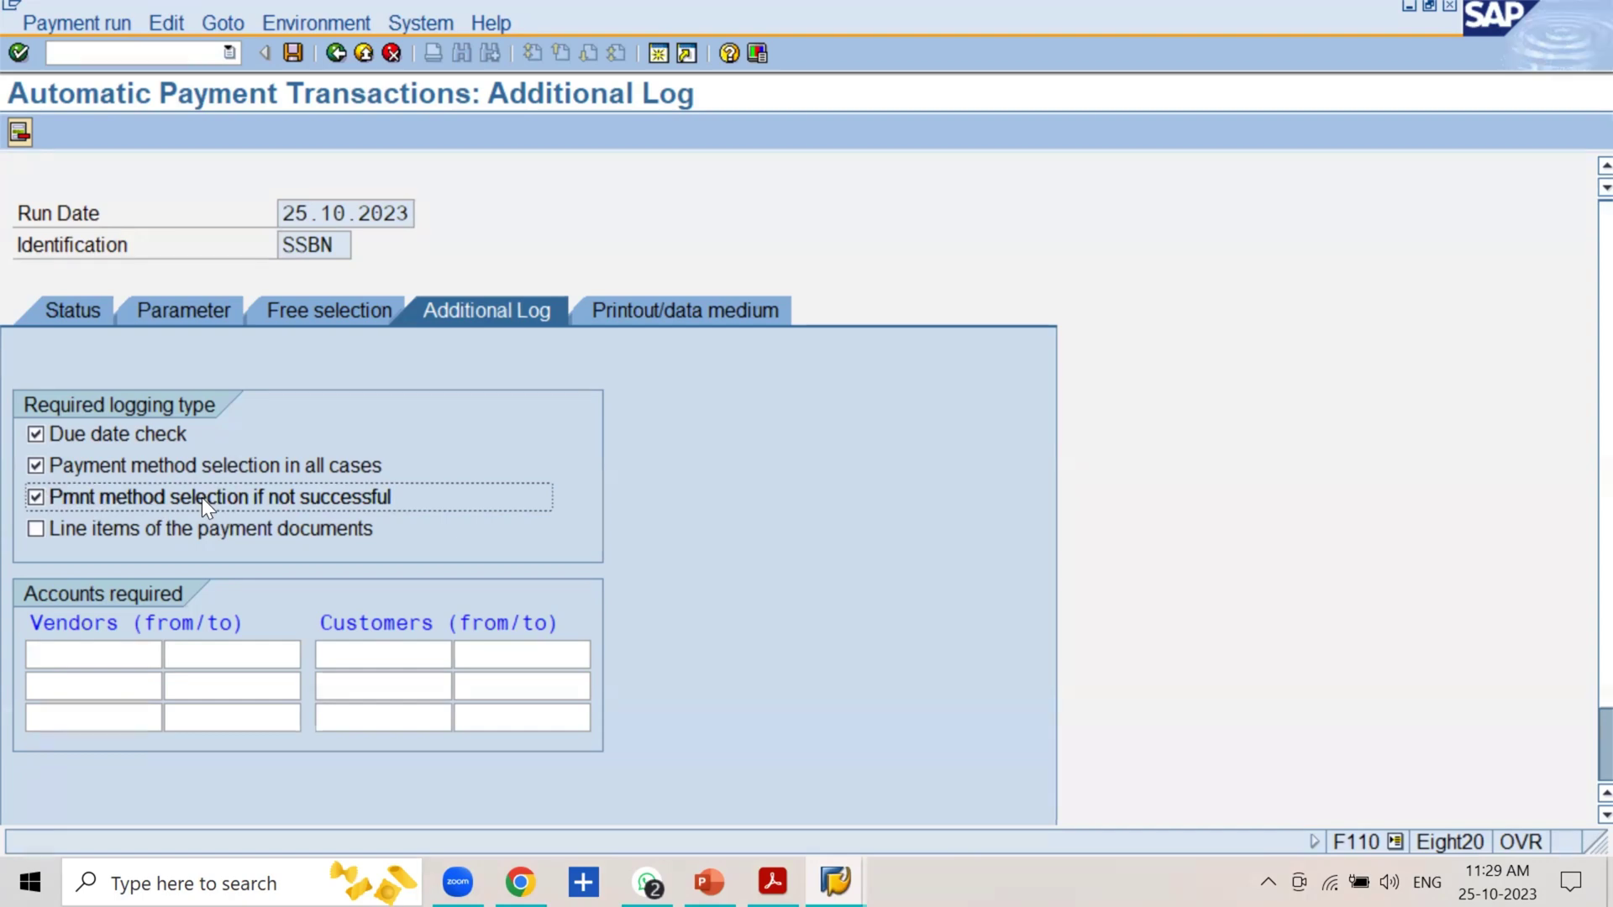
key("Return")
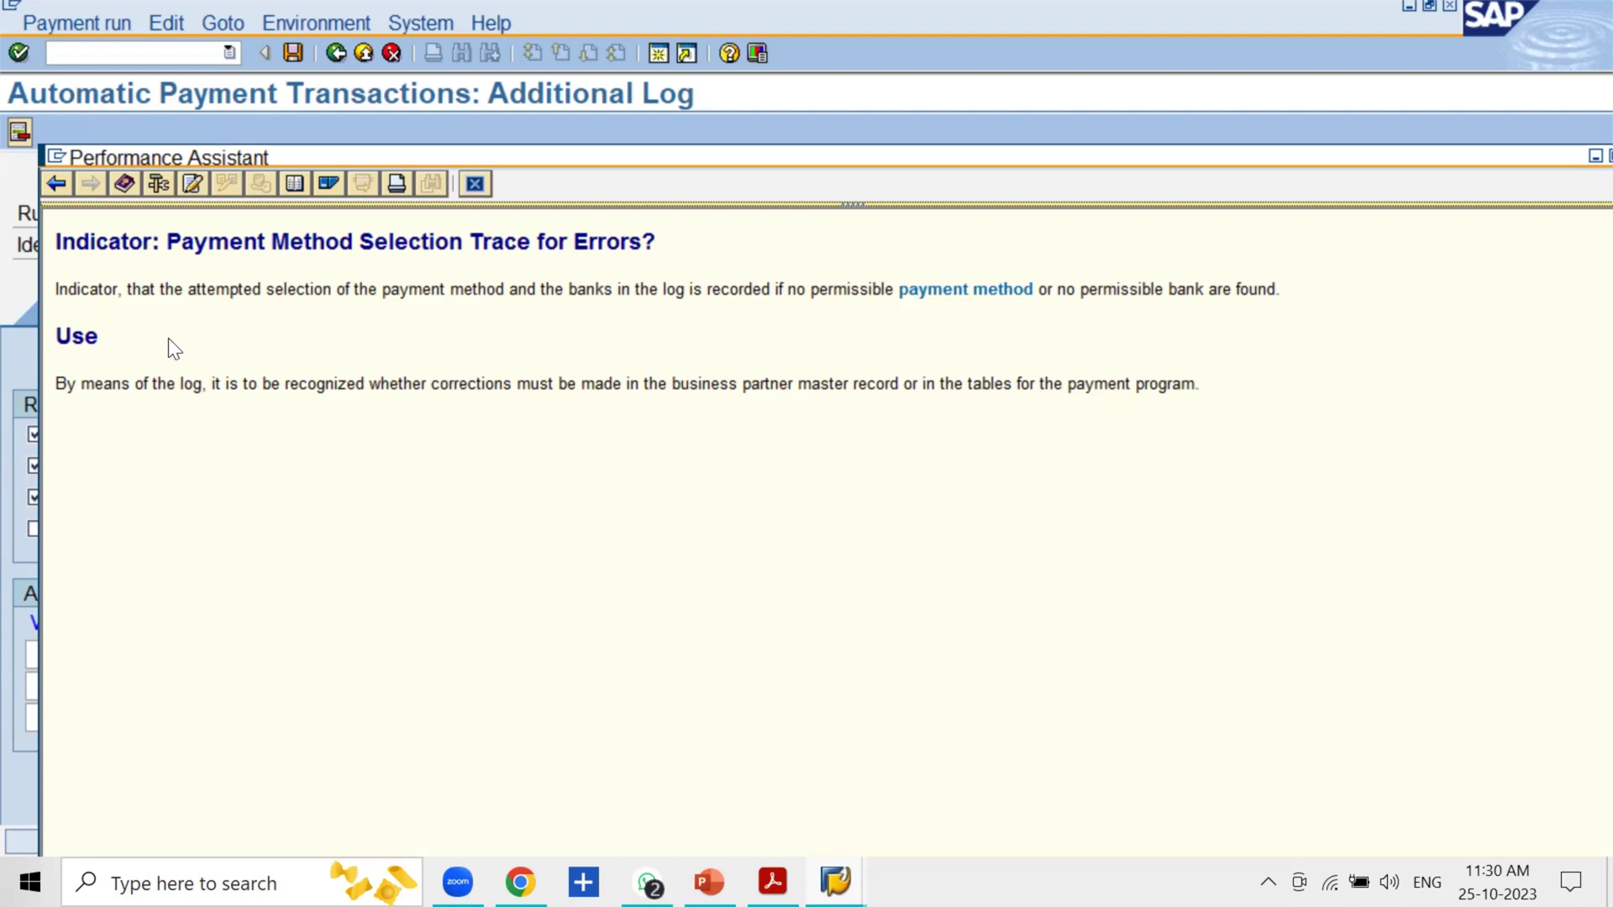
left_click_drag(188, 290, 1282, 288)
left_click(1256, 544)
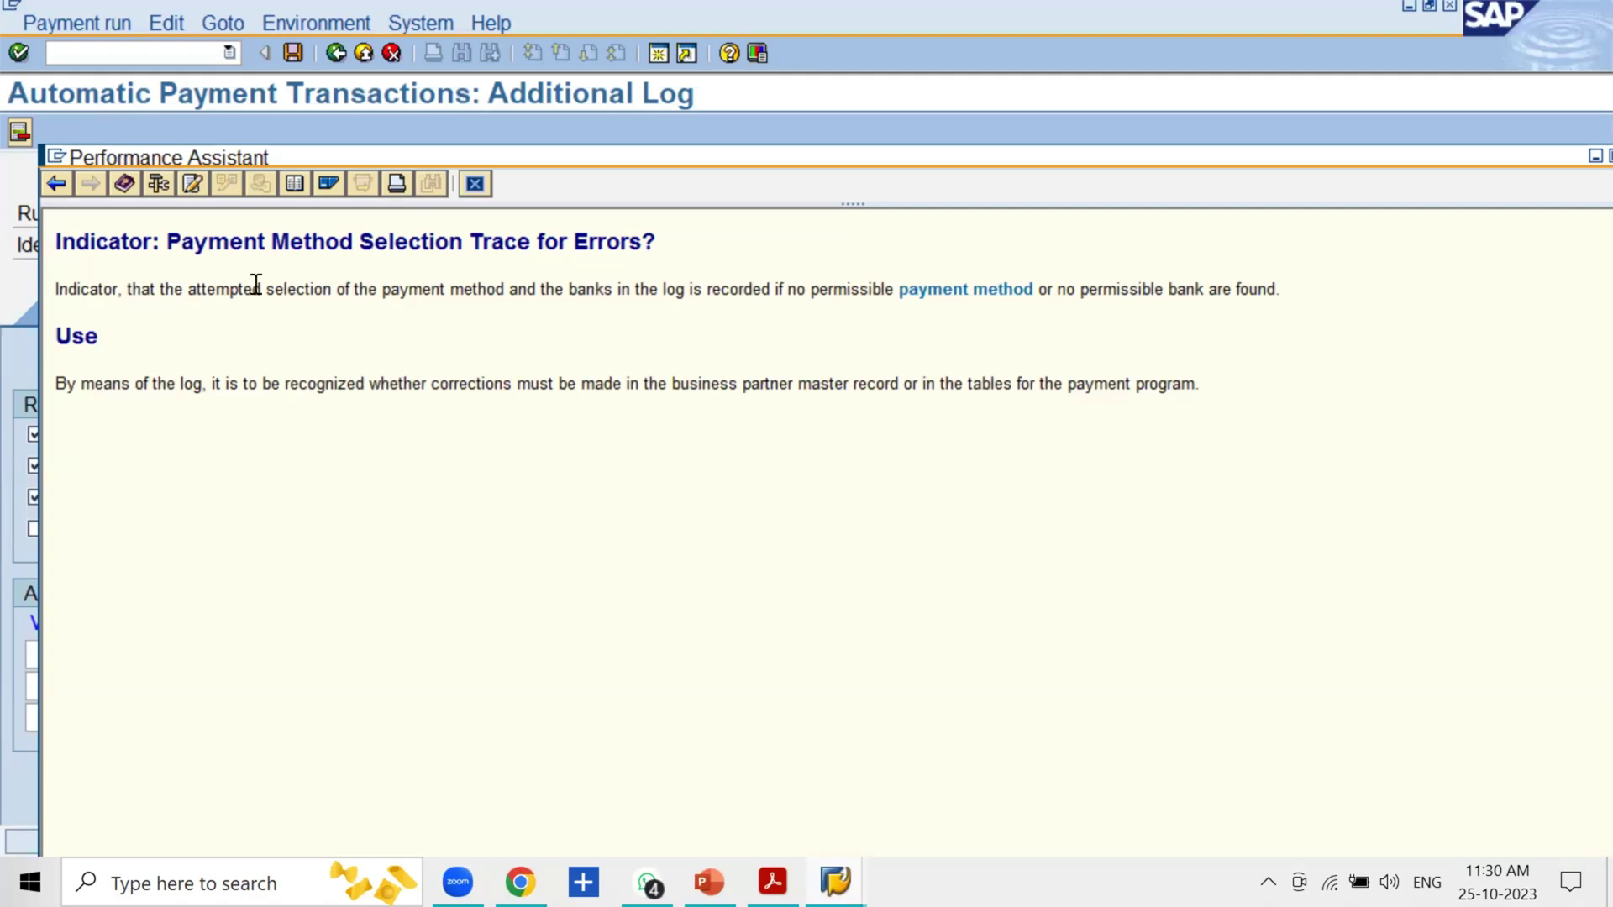
left_click_drag(260, 291, 503, 286)
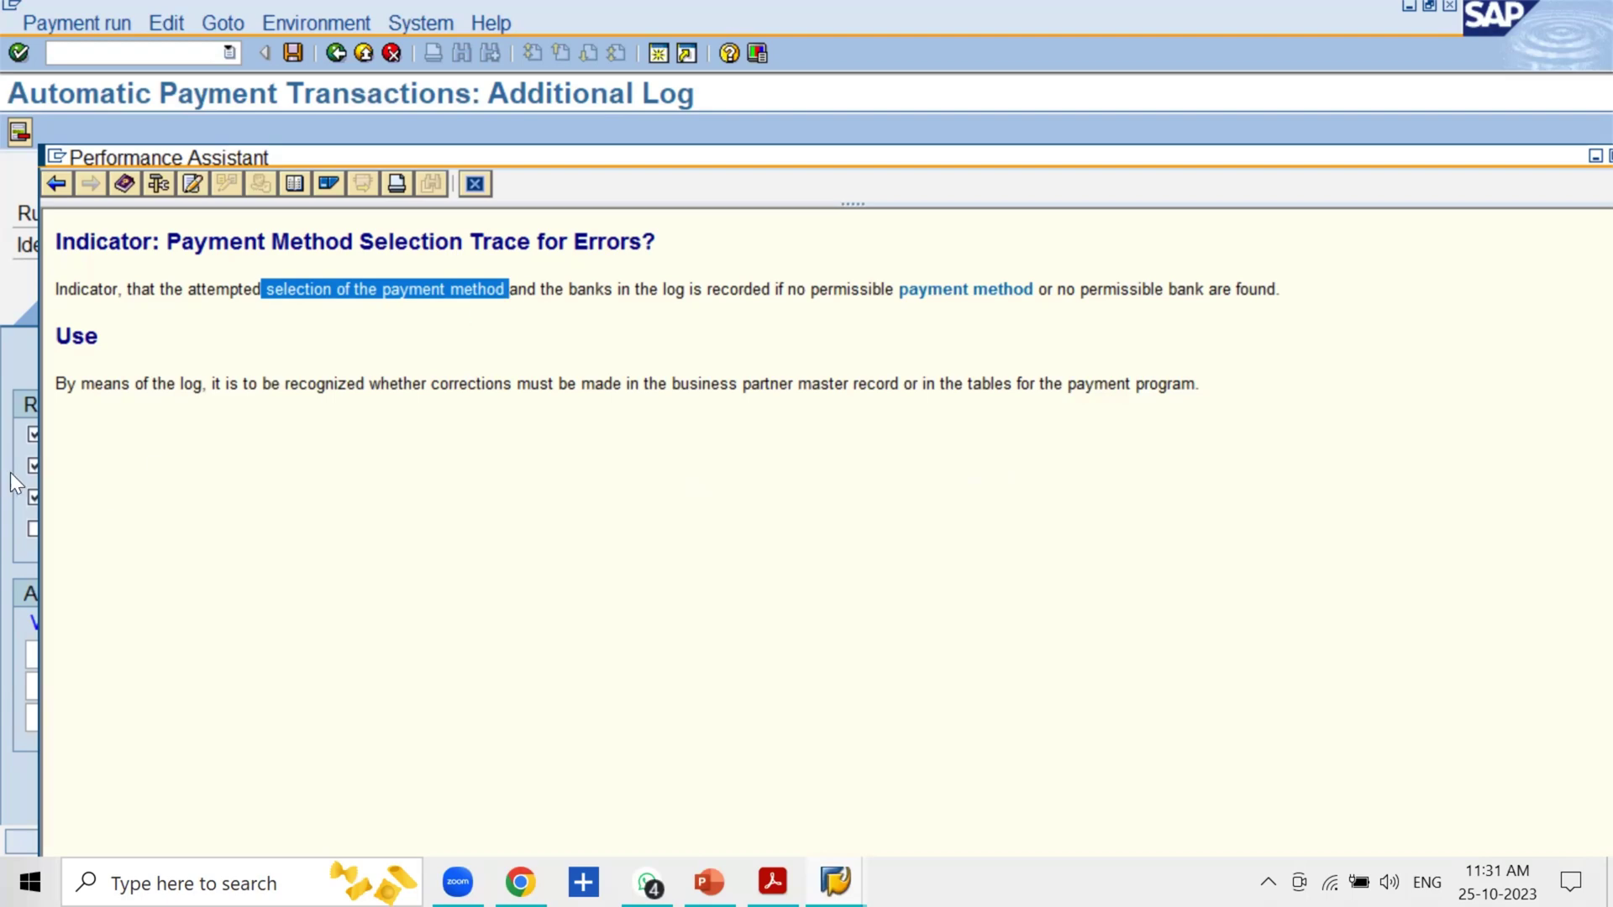
Highlight the sentences on attempted payment method selection and master data corrections, then close the help.
left_click(144, 349)
left_click_drag(126, 289, 1256, 308)
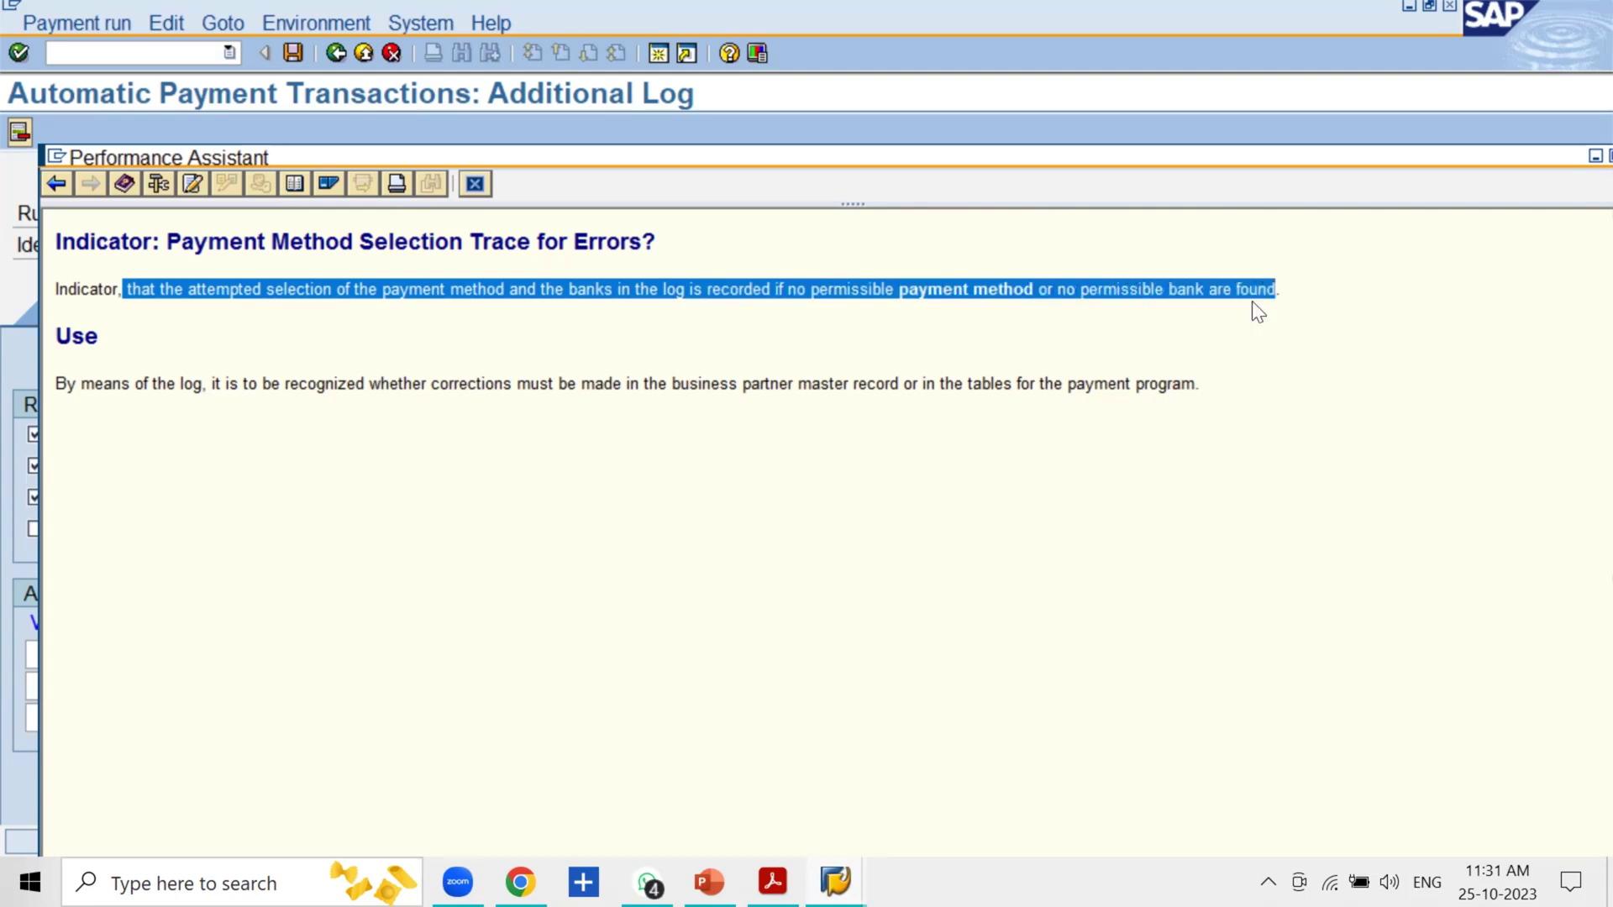
left_click_drag(212, 385, 55, 385)
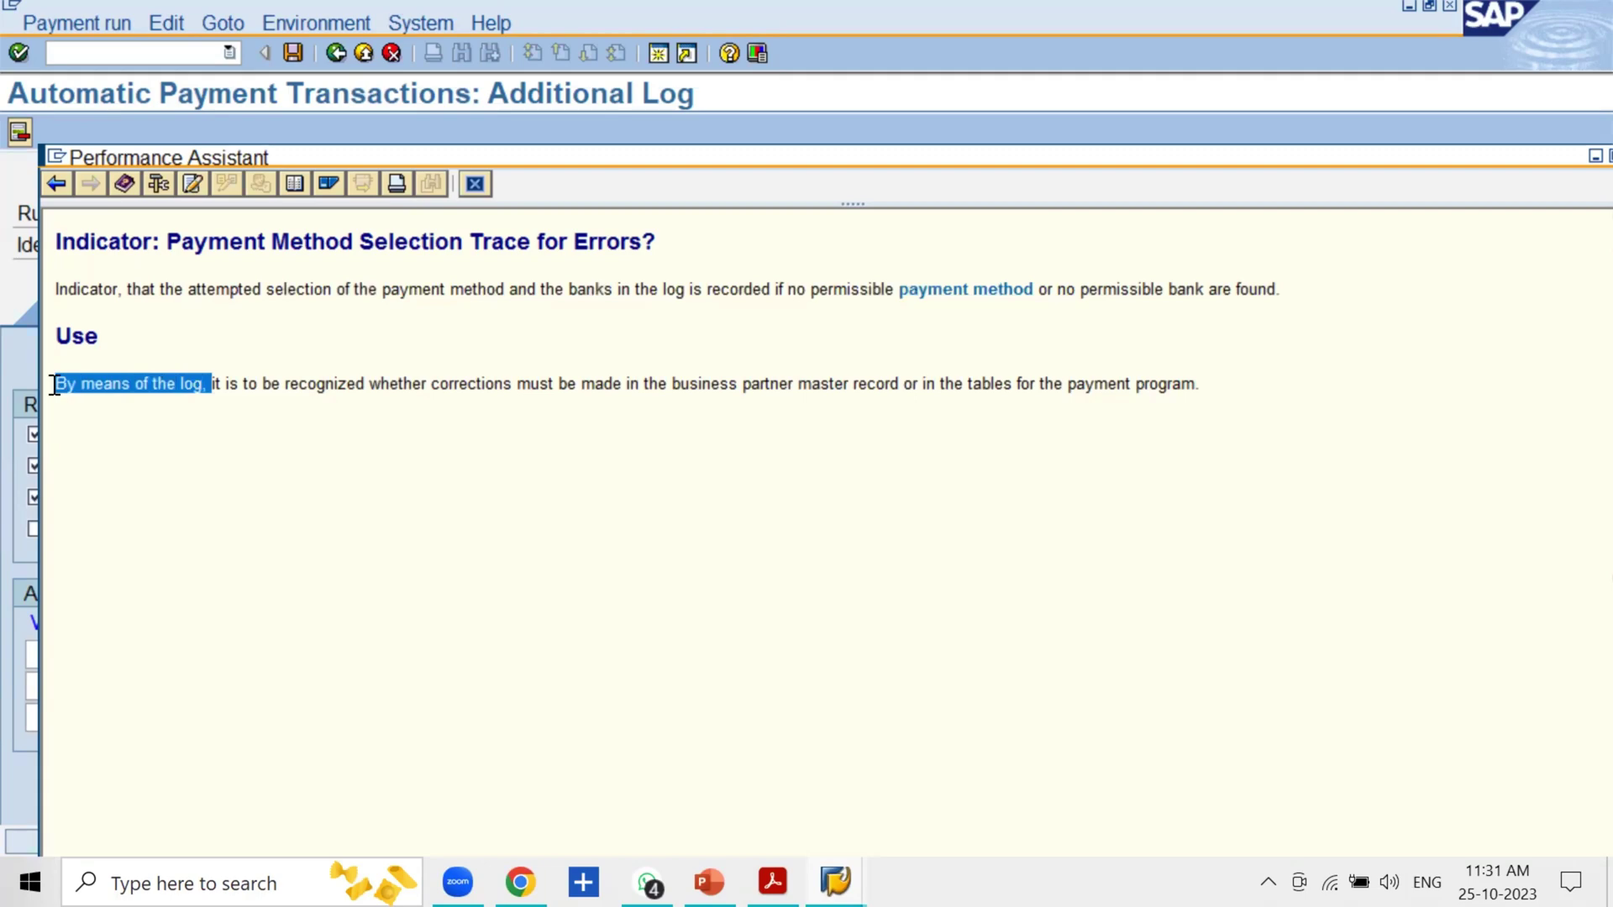
left_click_drag(239, 384, 883, 384)
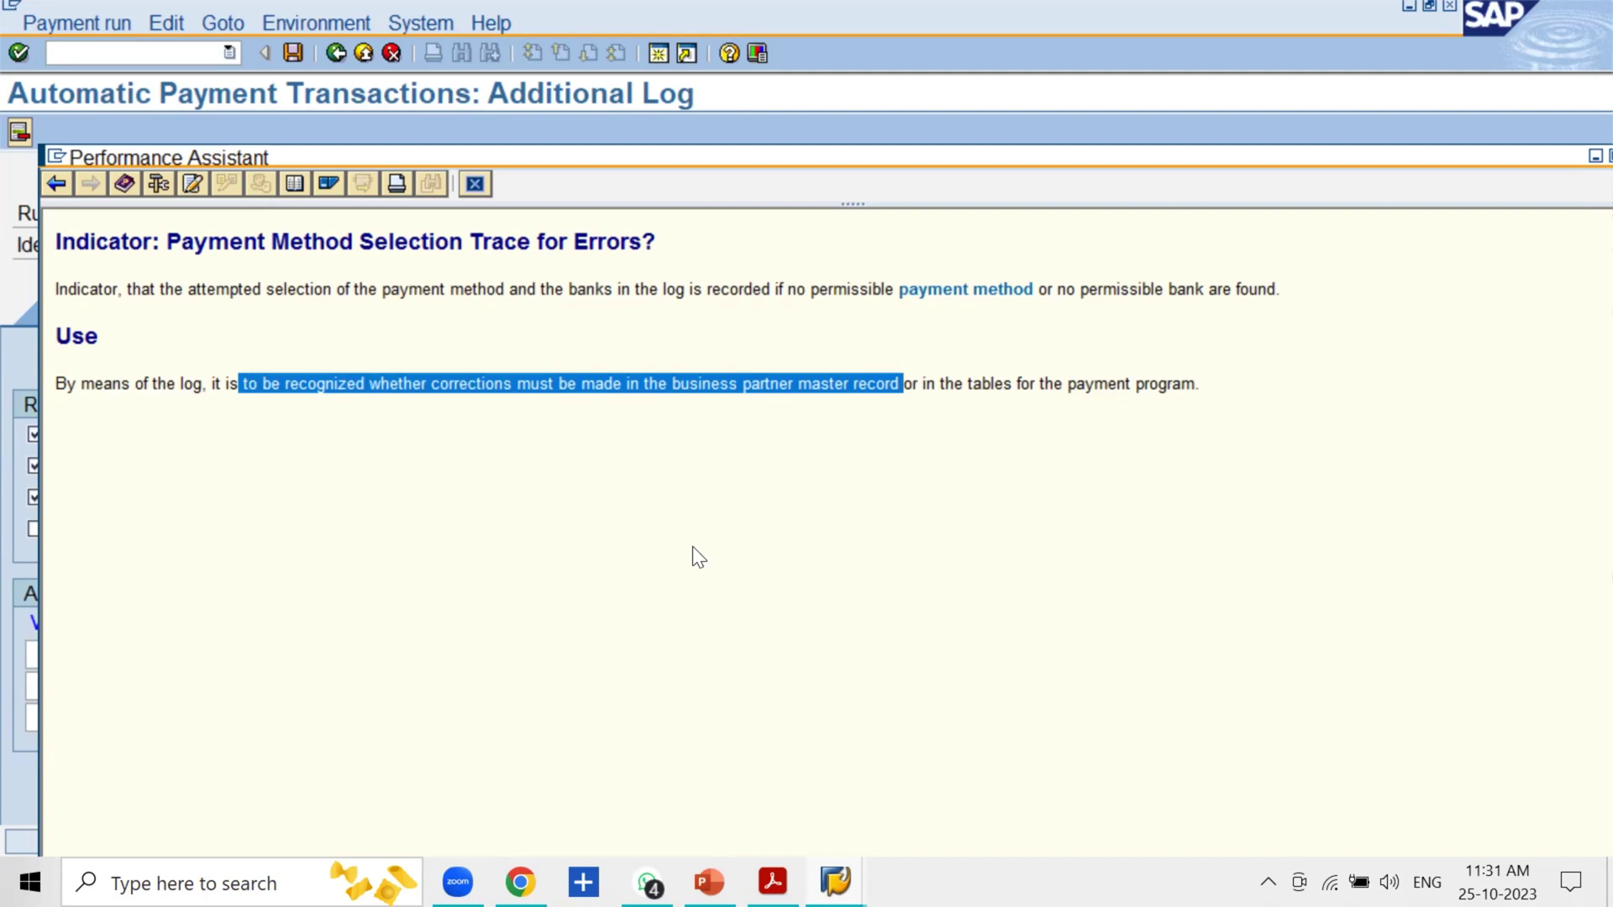
left_click(479, 186)
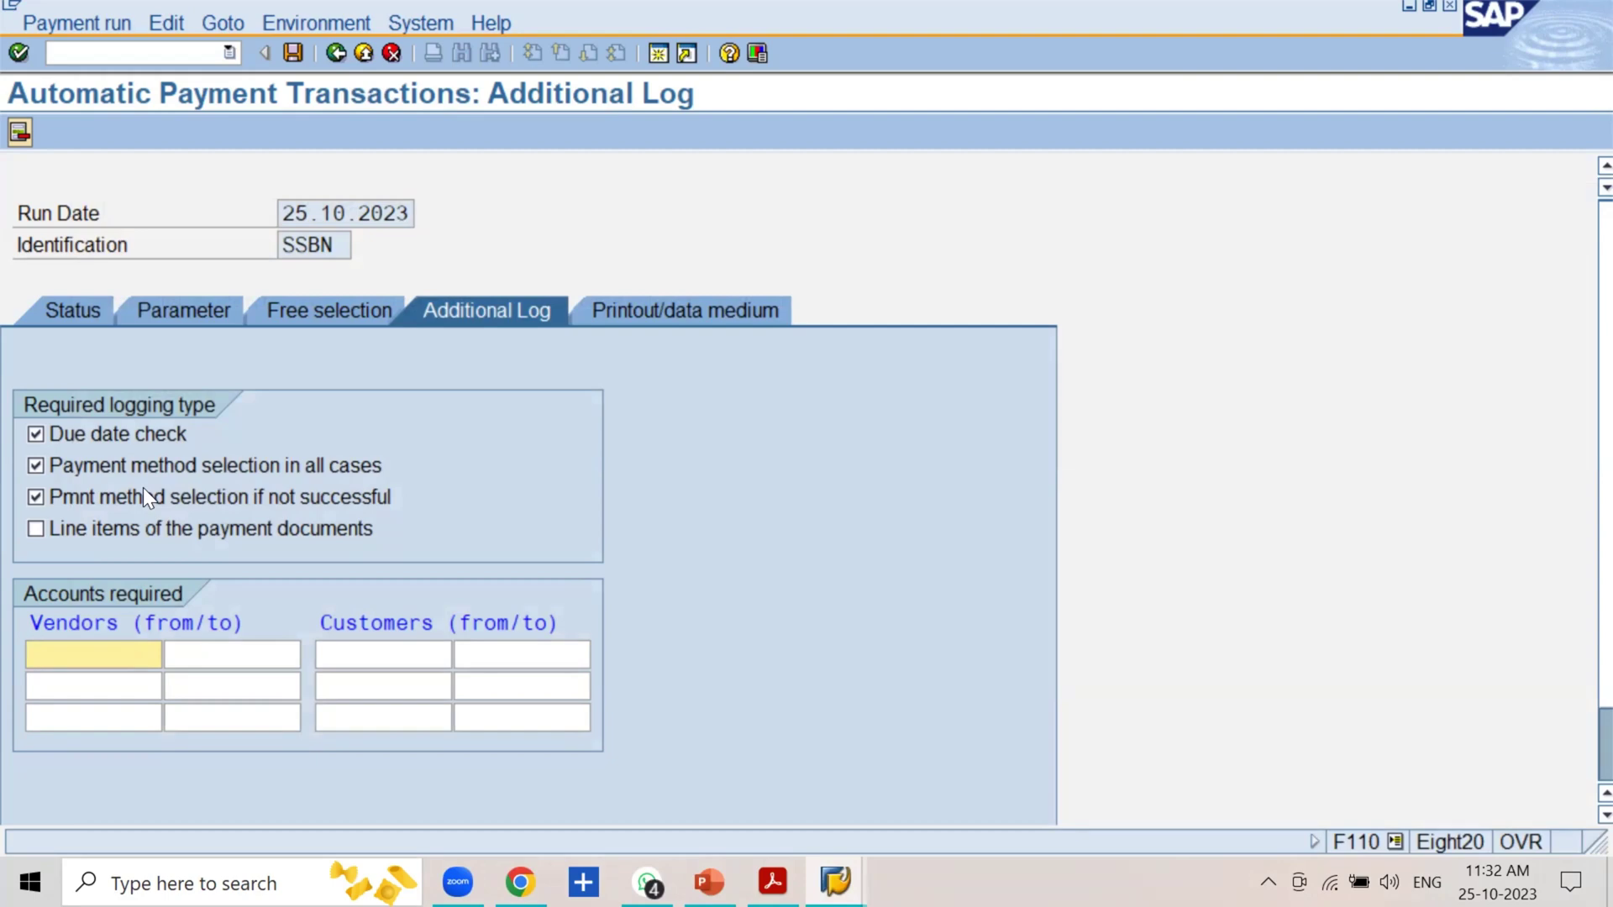
Tick 'Line items of the payment documents' and keep 'Pmnt method selection if not successful' ticked.
left_click(144, 491)
left_click(80, 528)
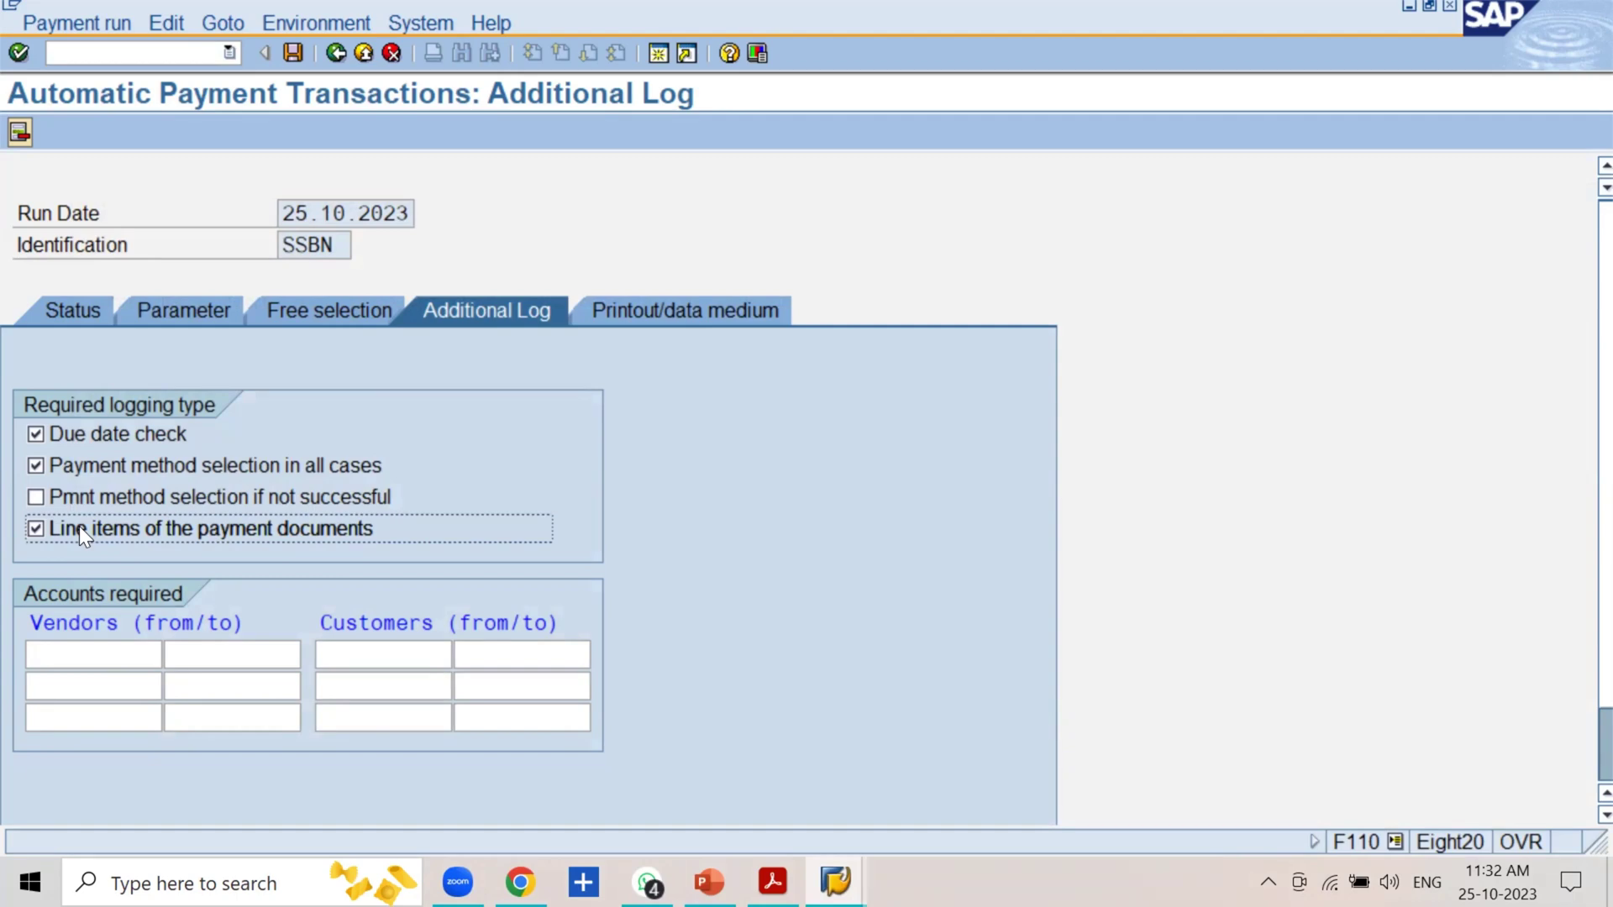
left_click(67, 496)
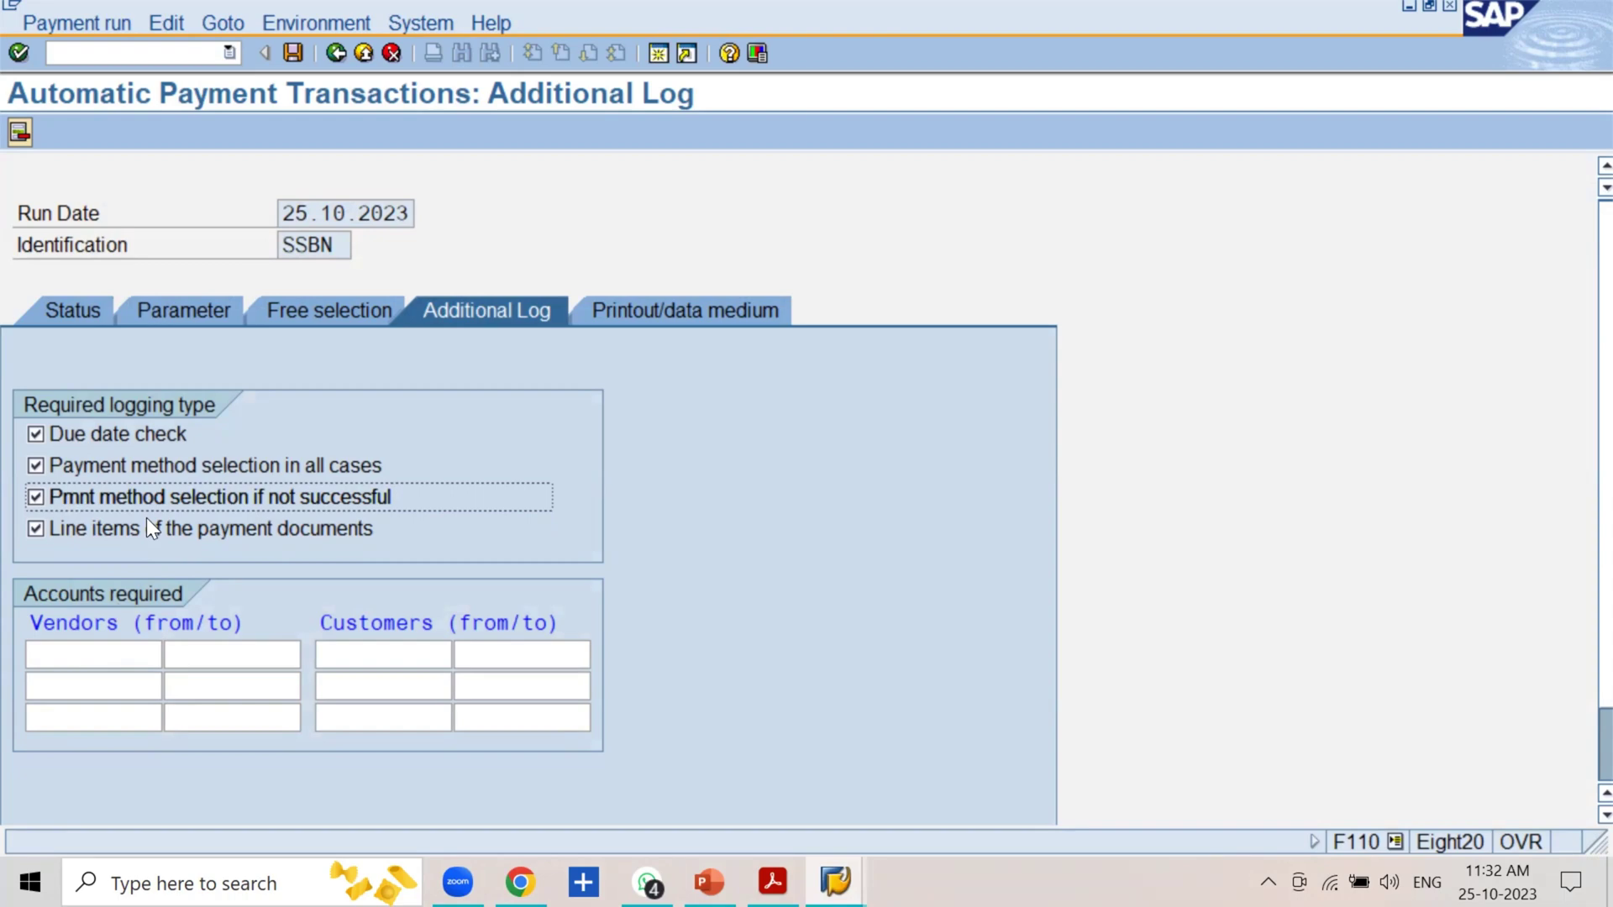
left_click(126, 645)
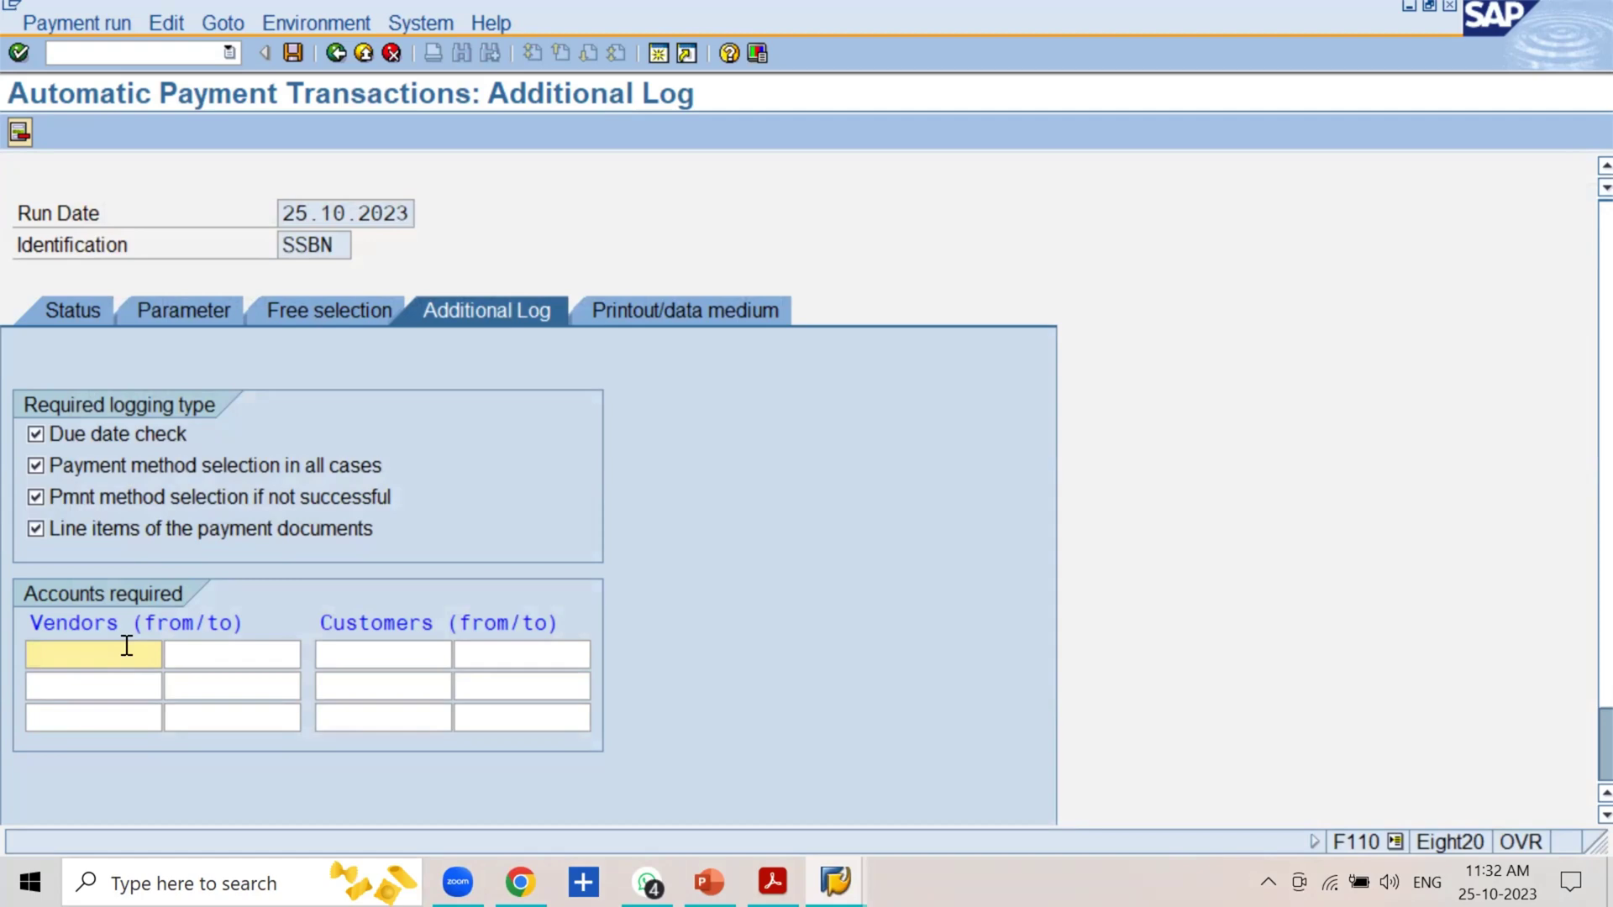
Select the Vendors from and to range fields under Accounts required, leaving both blank.
left_click(240, 658)
left_click(132, 656)
left_click(187, 655)
left_click(159, 658)
left_click(189, 658)
left_click(141, 656)
left_click(202, 657)
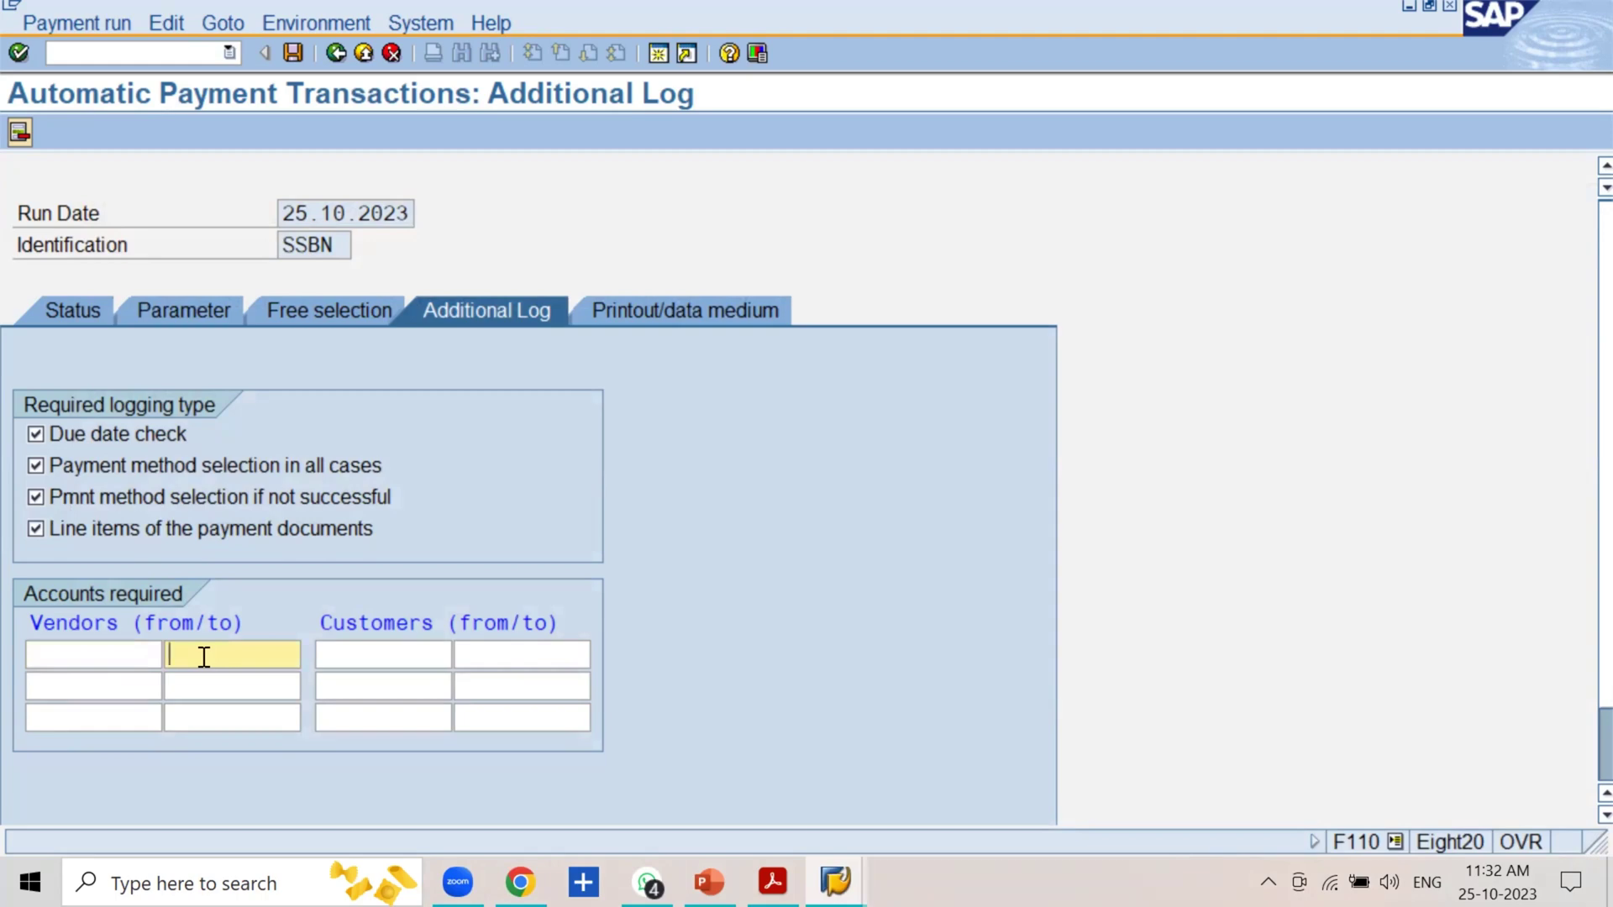